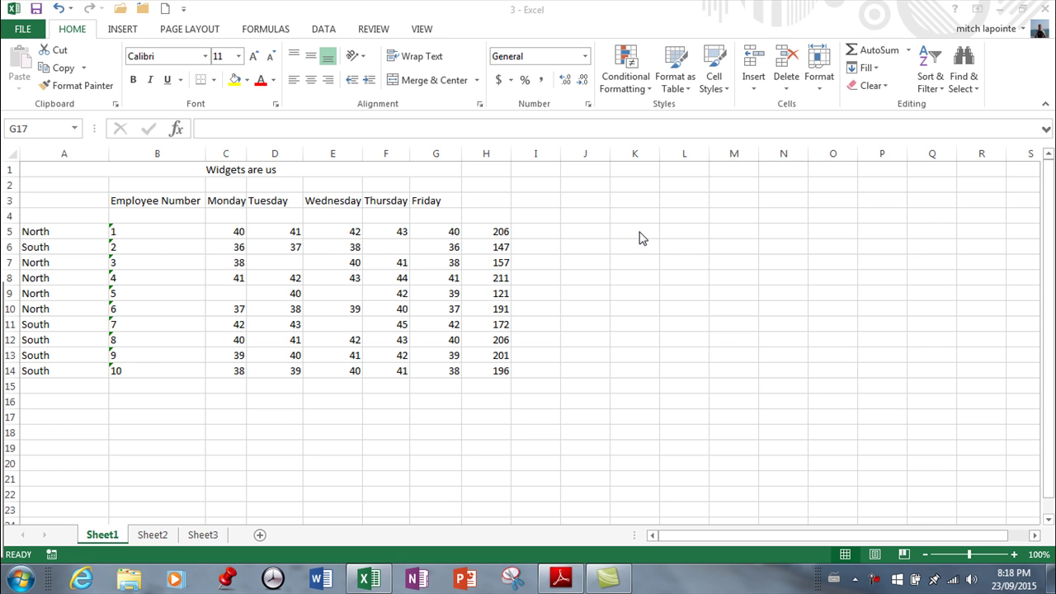
drag(492, 233, 493, 369)
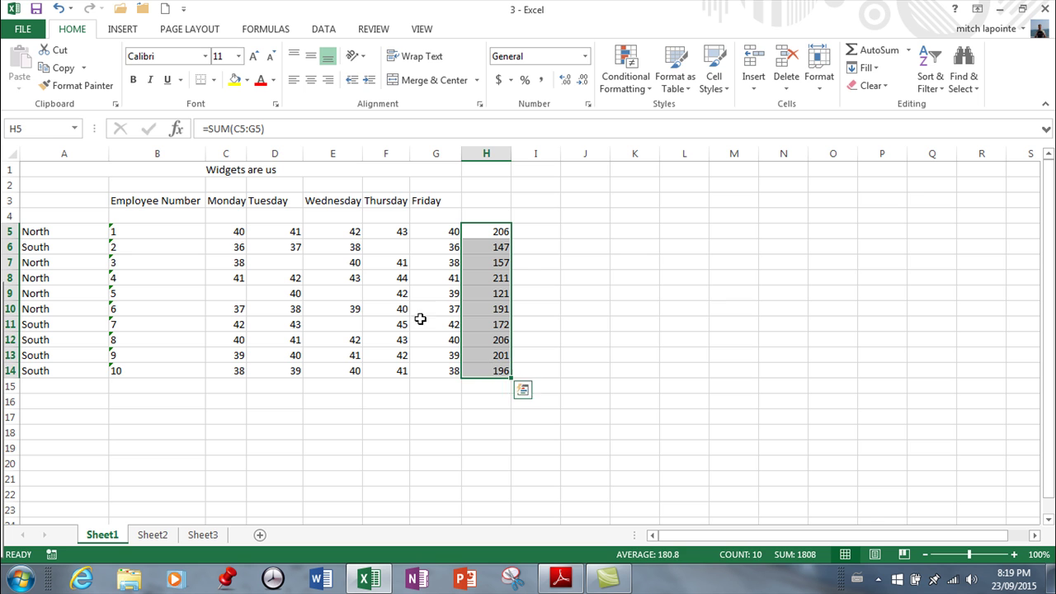
click(231, 232)
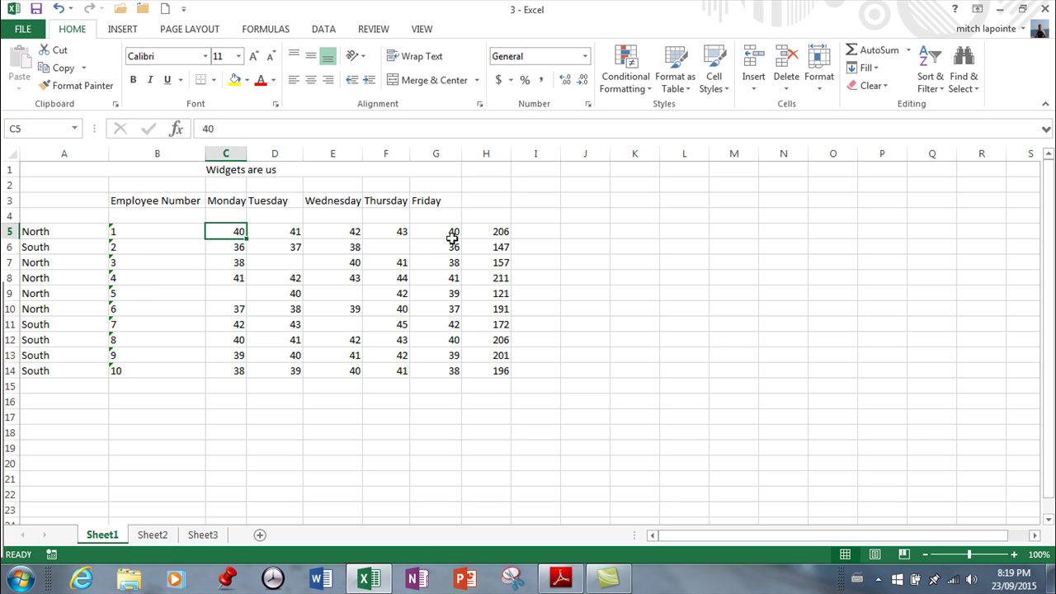
click(540, 234)
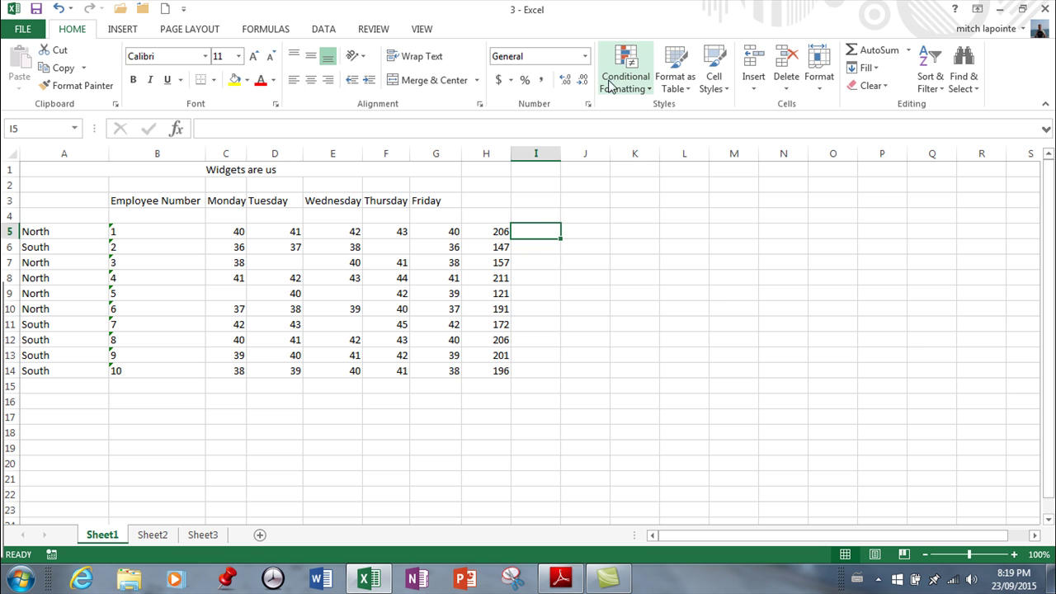
click(650, 93)
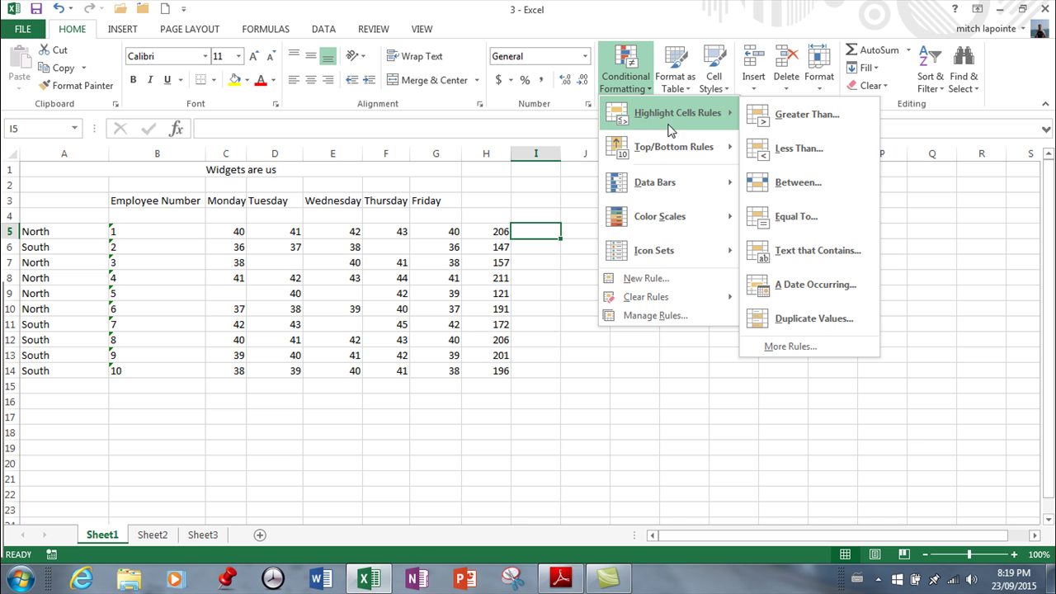
mouse_move(669, 155)
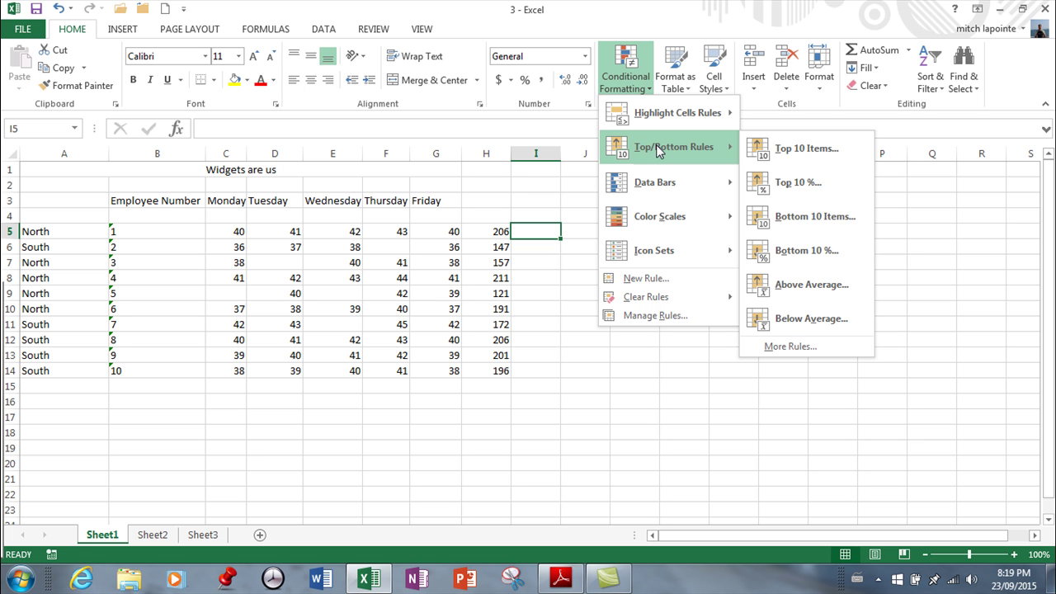
mouse_move(648, 124)
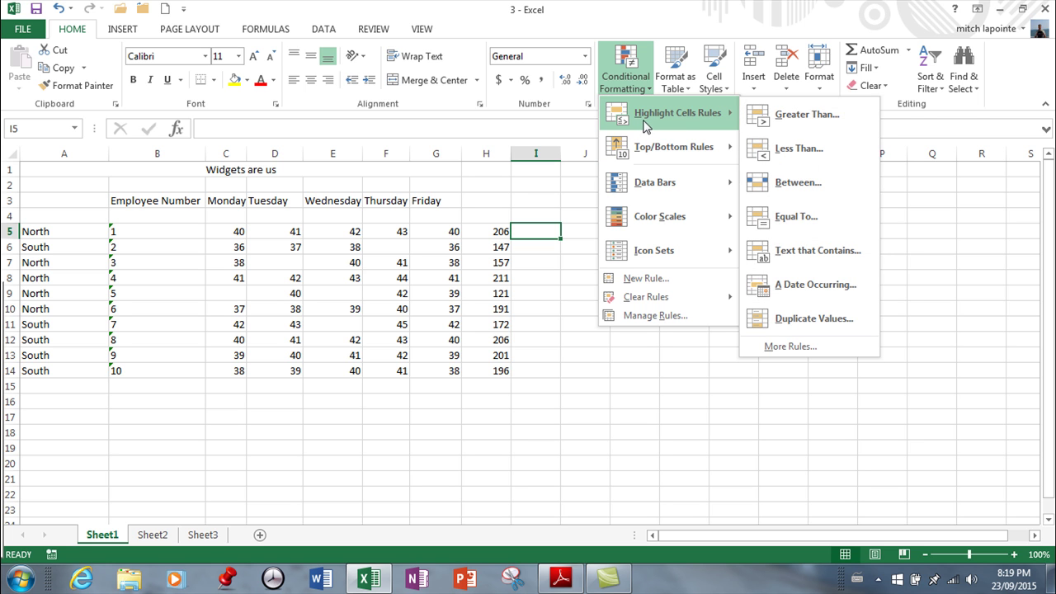
click(785, 120)
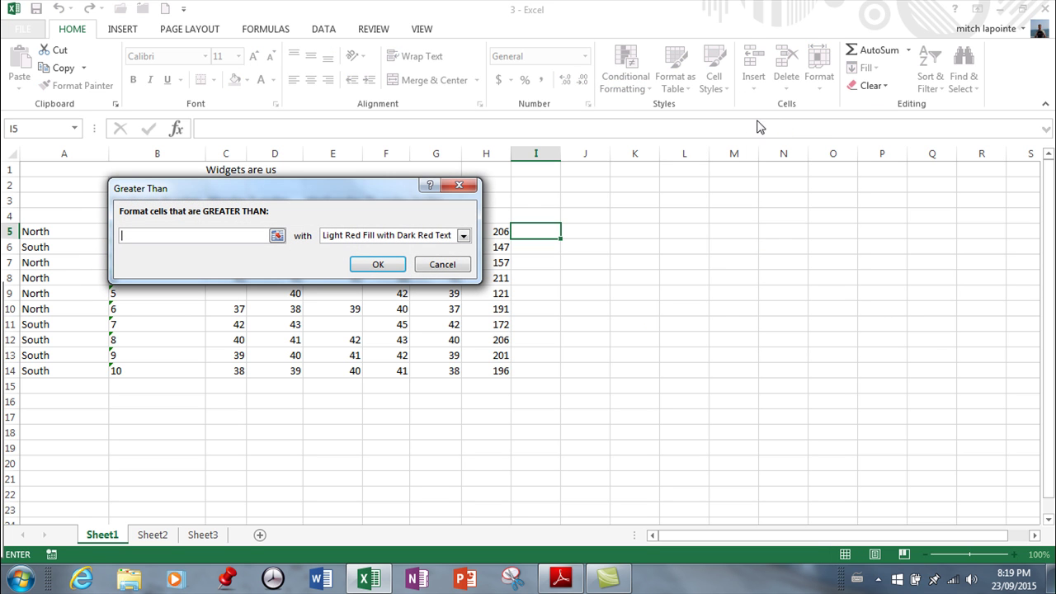
click(442, 265)
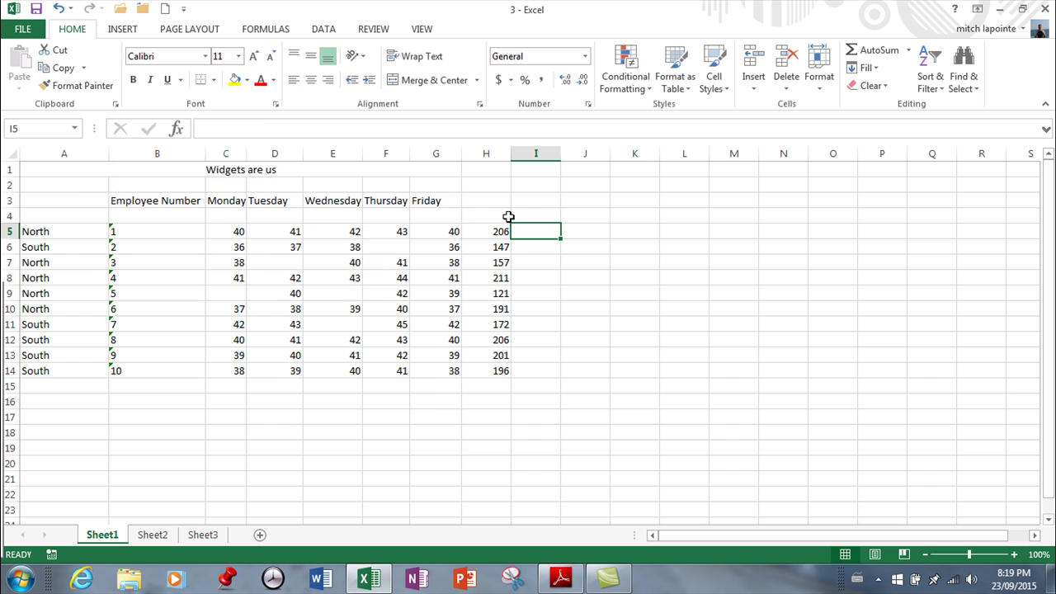
Highlight the totals in H5:H14 that are greater than 200 using a custom format with a teal fill
drag(495, 231, 483, 367)
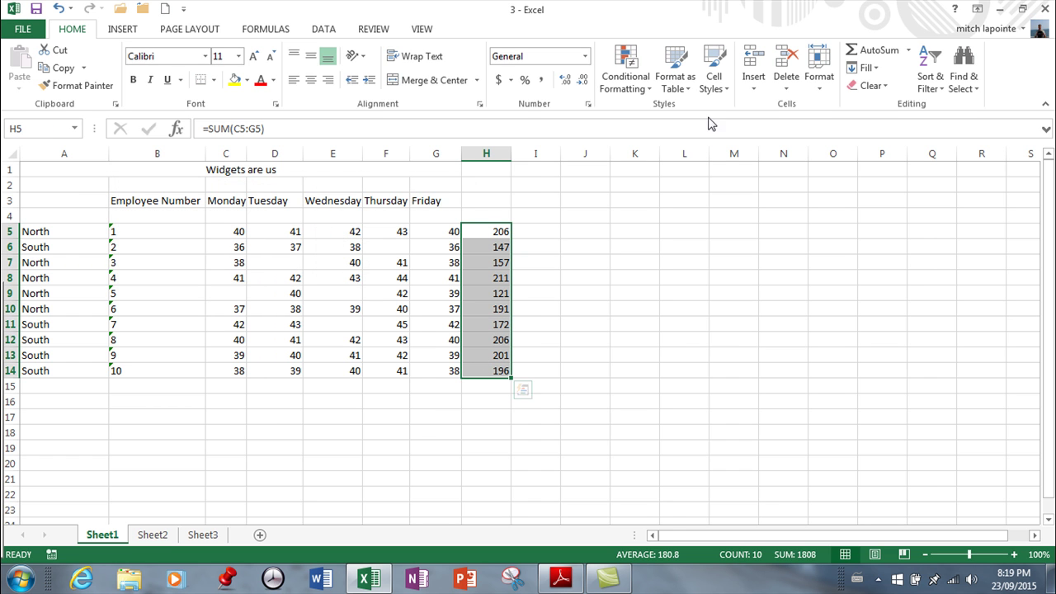
click(637, 88)
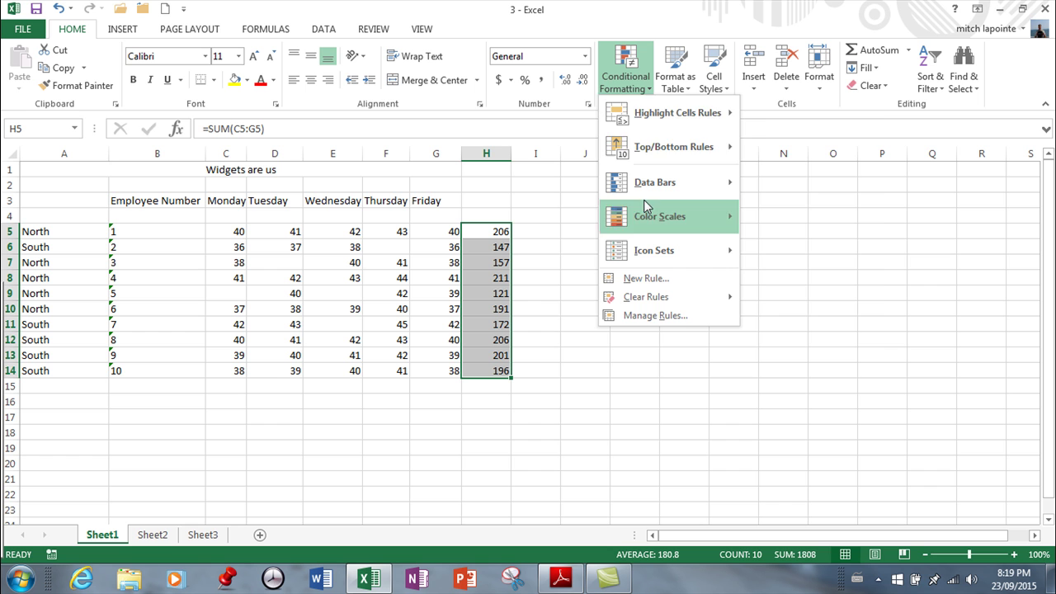
mouse_move(648, 118)
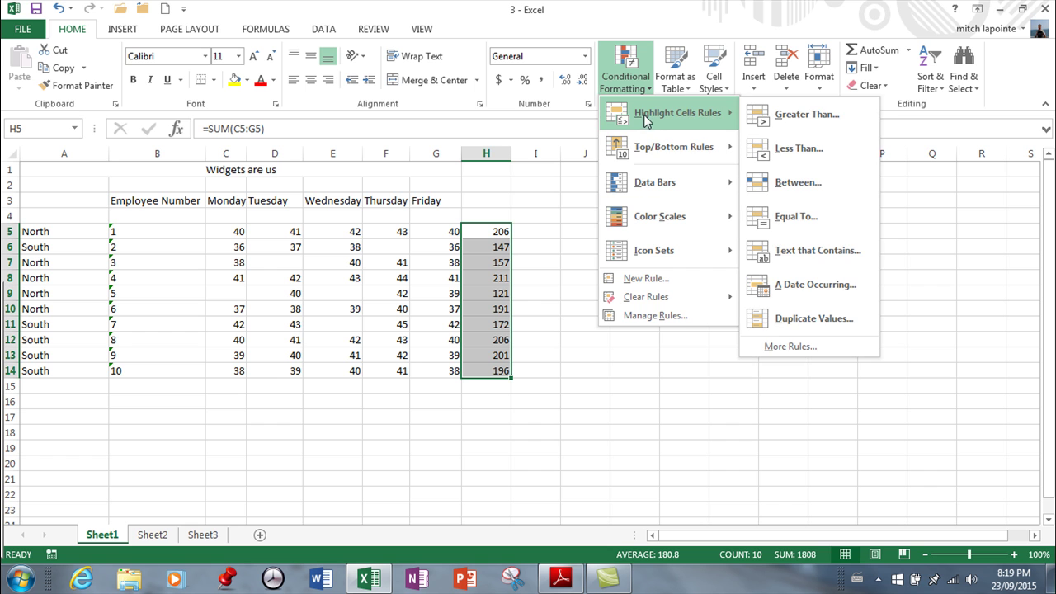
click(797, 115)
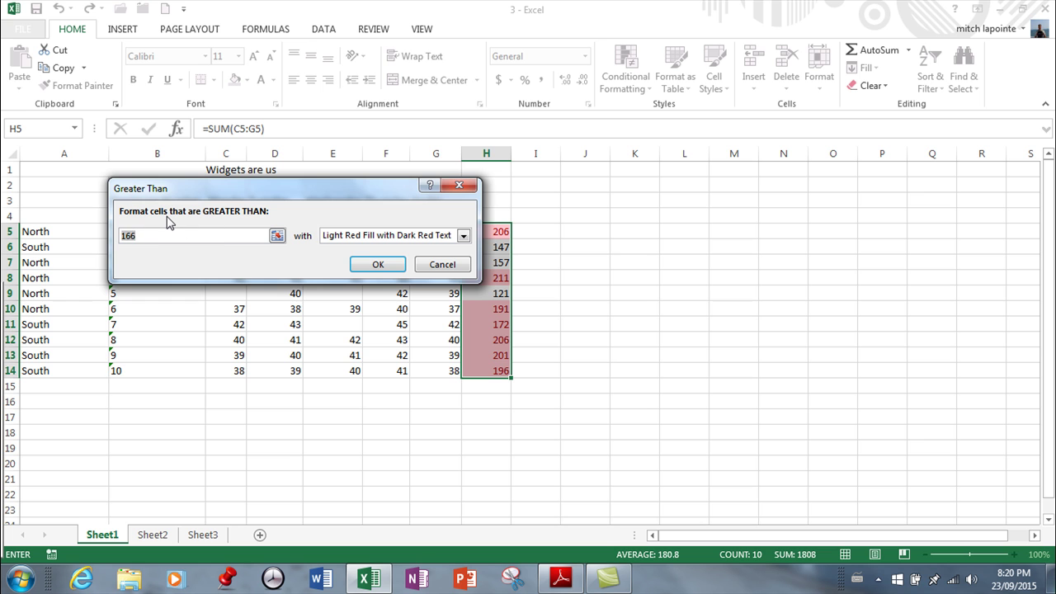
text(200)
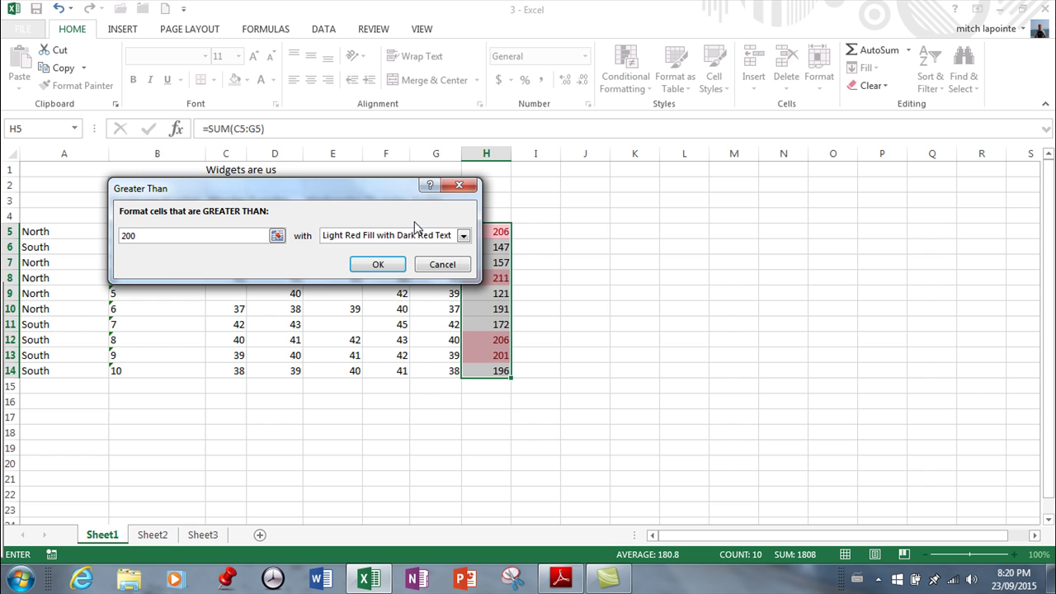
click(464, 236)
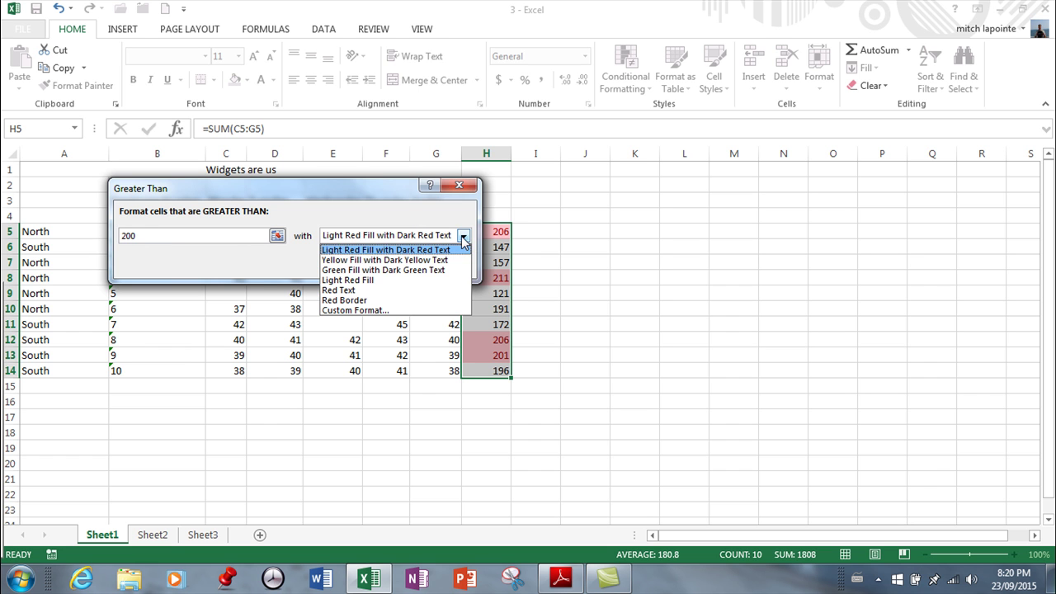
click(369, 310)
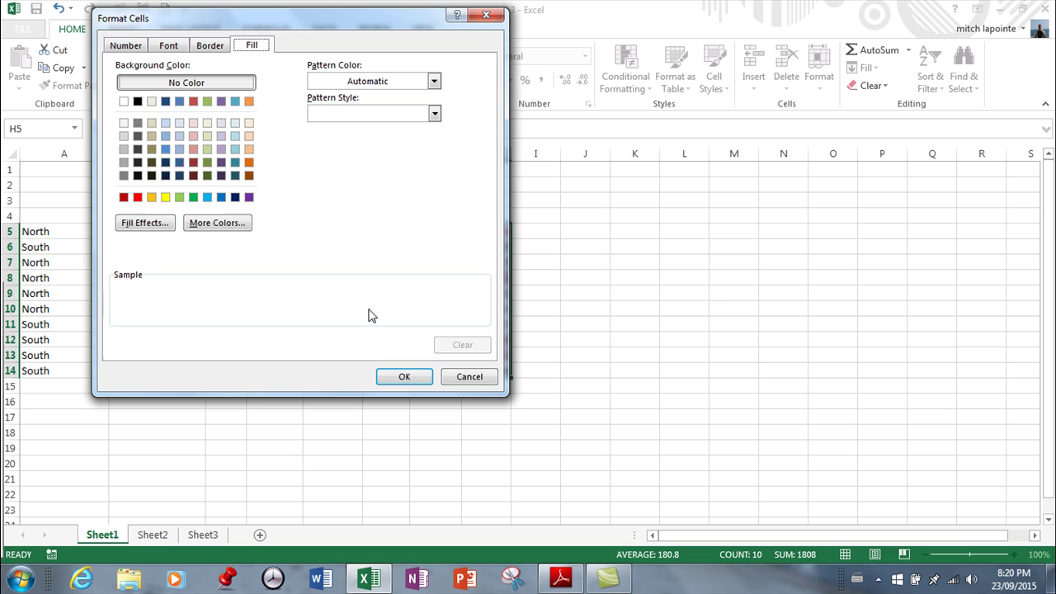
click(235, 163)
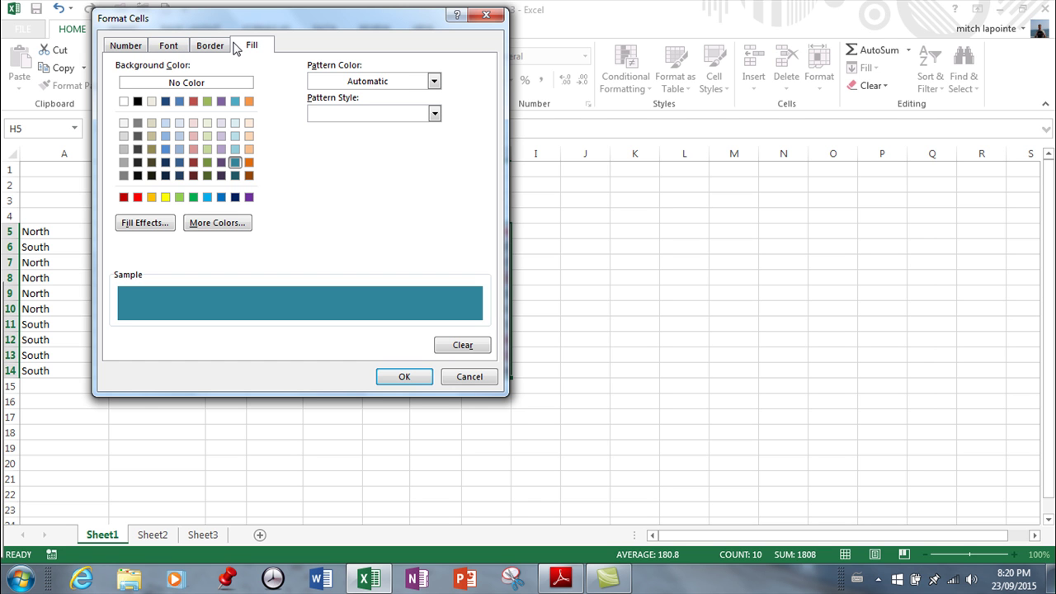
click(405, 376)
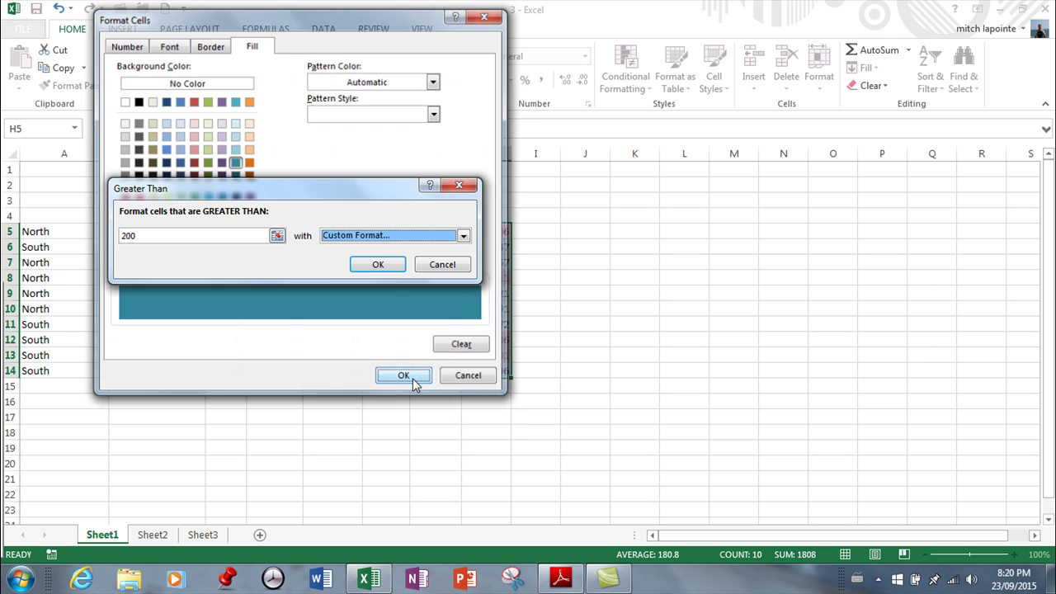
click(373, 265)
click(607, 313)
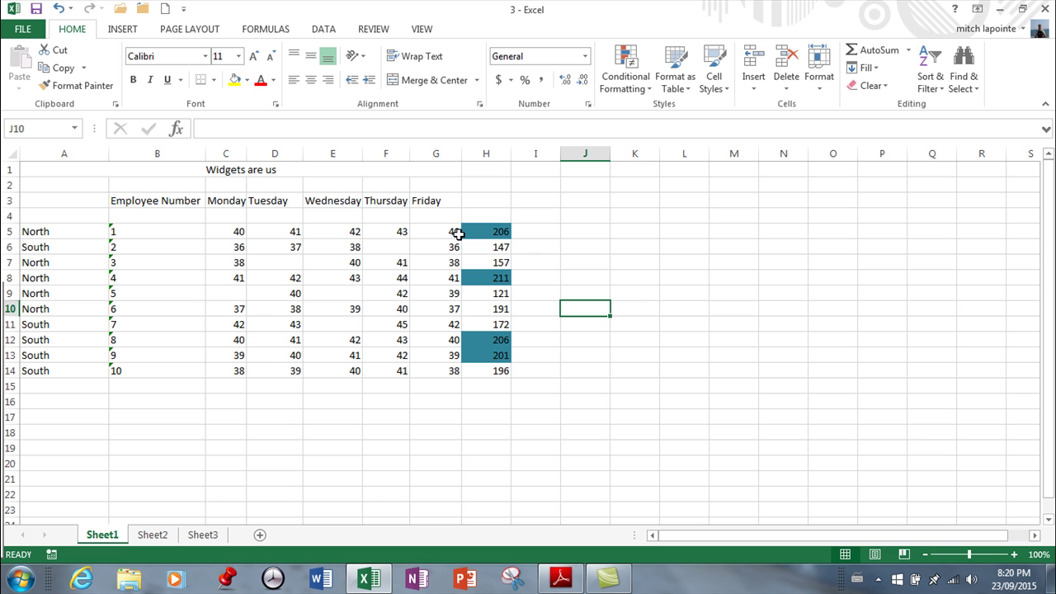
Try to clear the conditional formatting rules with only the empty cell J10 selected
click(651, 91)
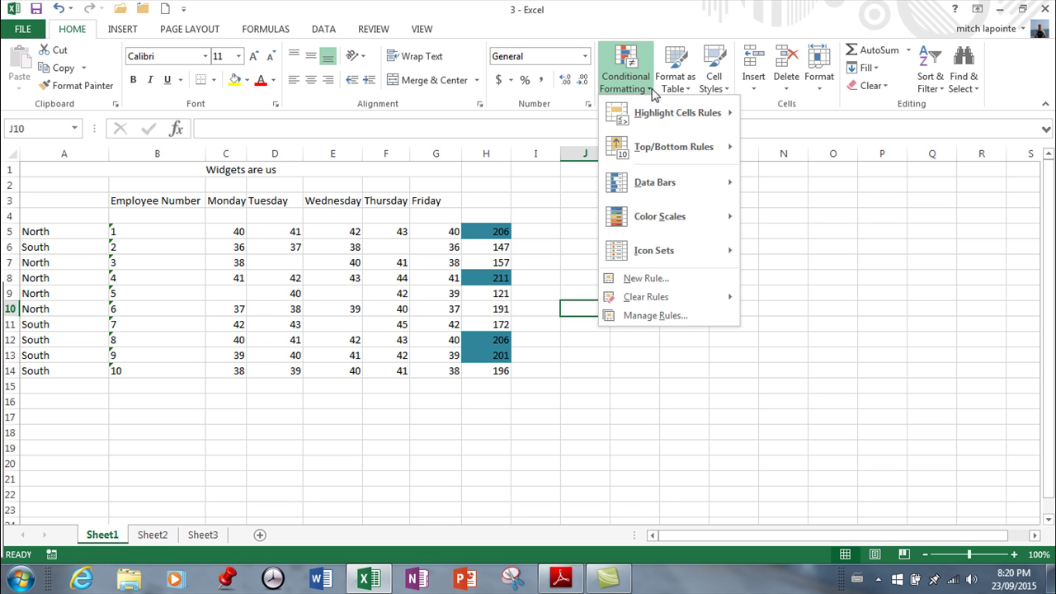
mouse_move(648, 302)
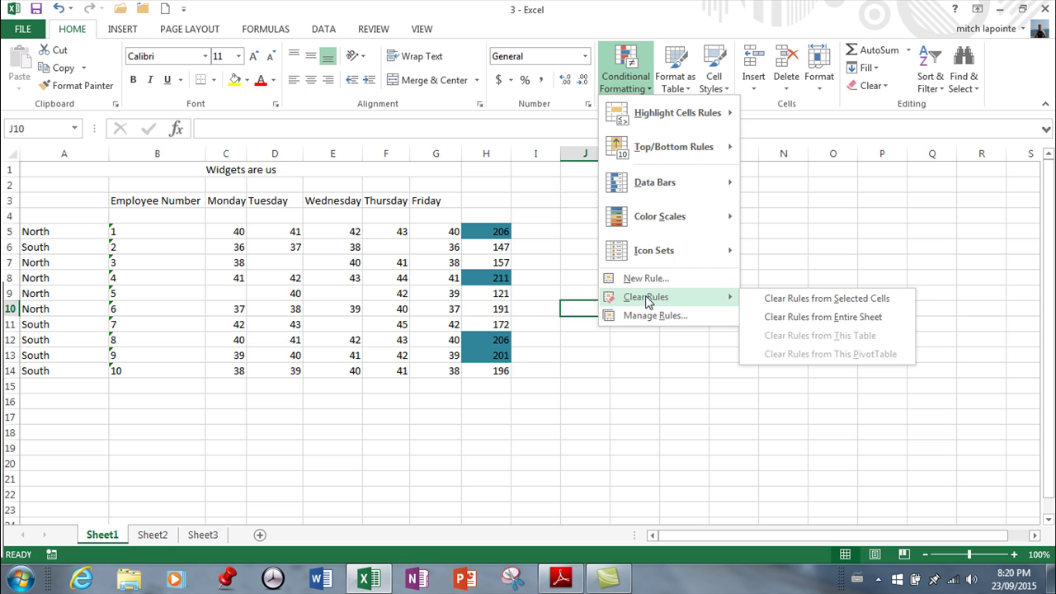
click(777, 301)
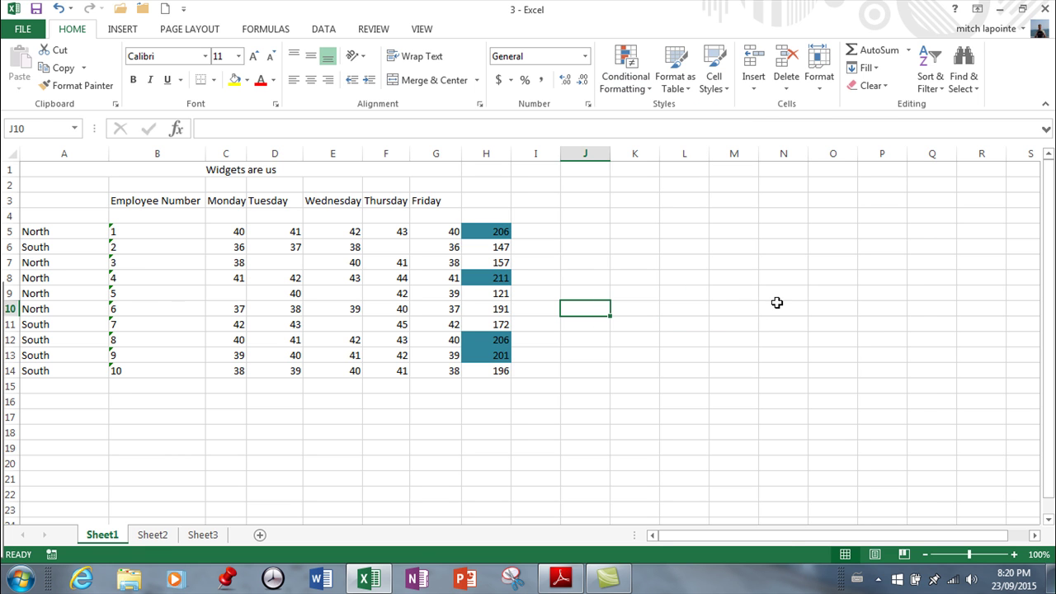
Clear the conditional formatting rules from the employee totals in H5:H14
drag(494, 231, 478, 370)
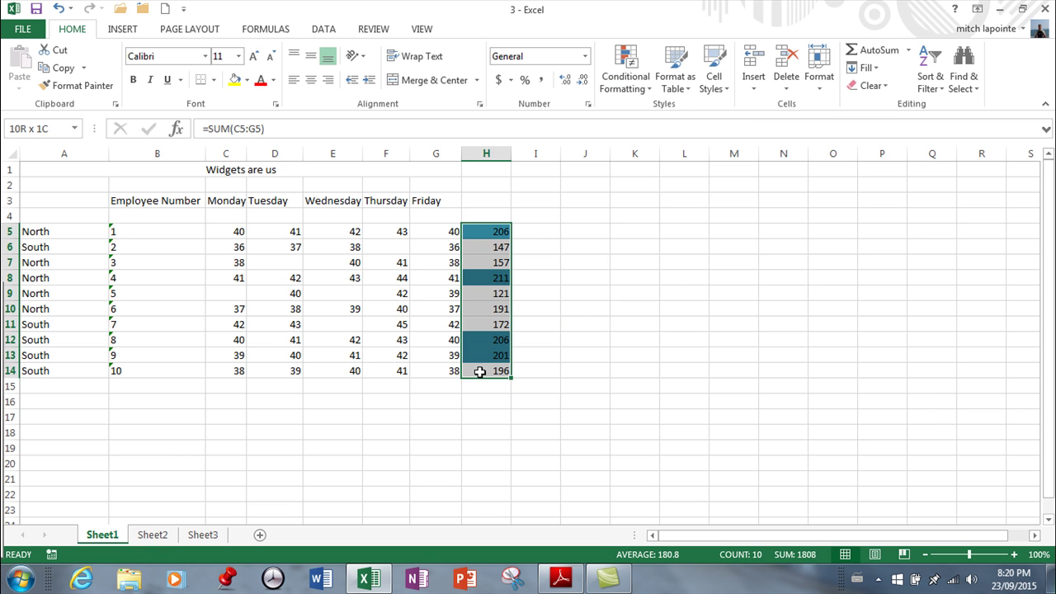
click(639, 80)
mouse_move(666, 300)
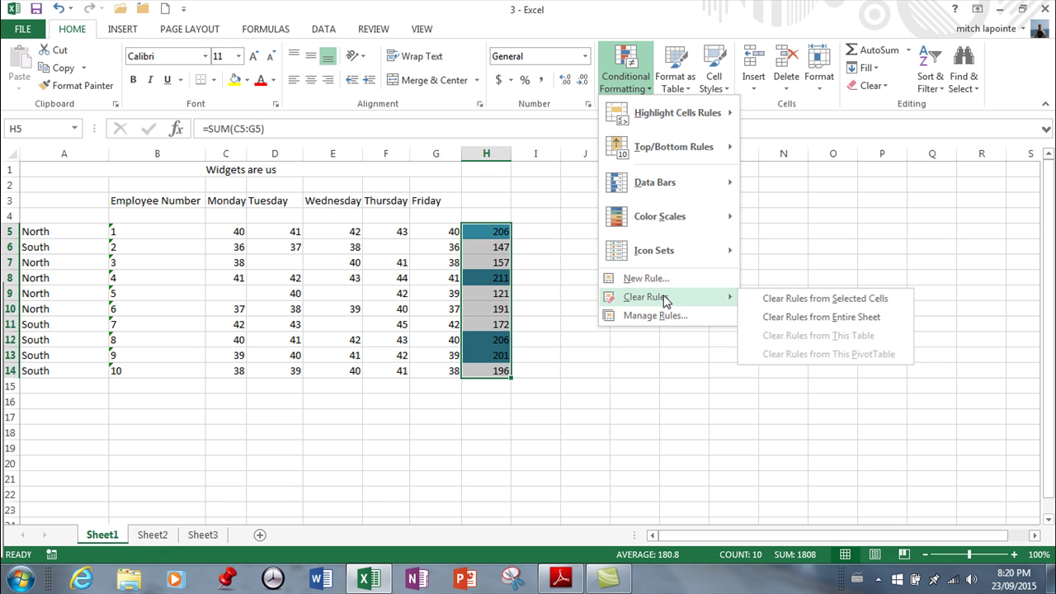
click(783, 300)
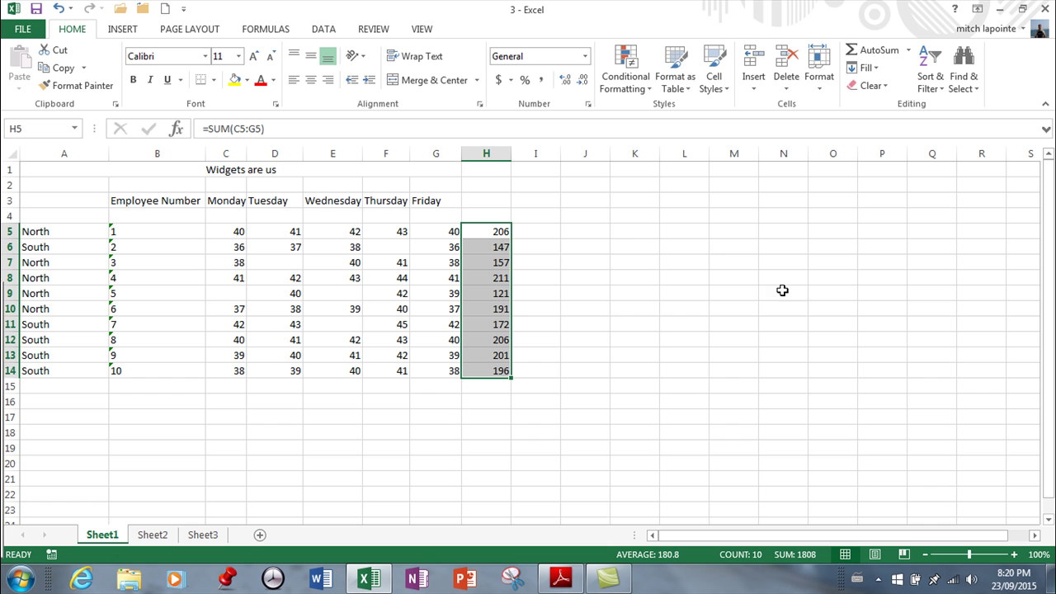
Apply an Above Average conditional formatting rule to H5:H14 with Light Red Fill with Dark Red Text
click(650, 89)
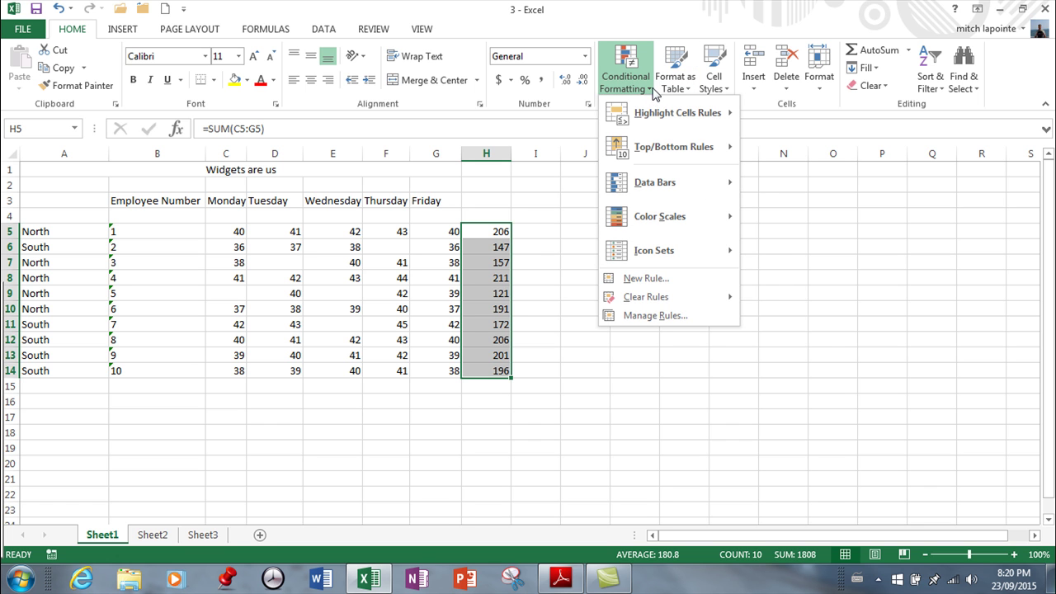
mouse_move(660, 118)
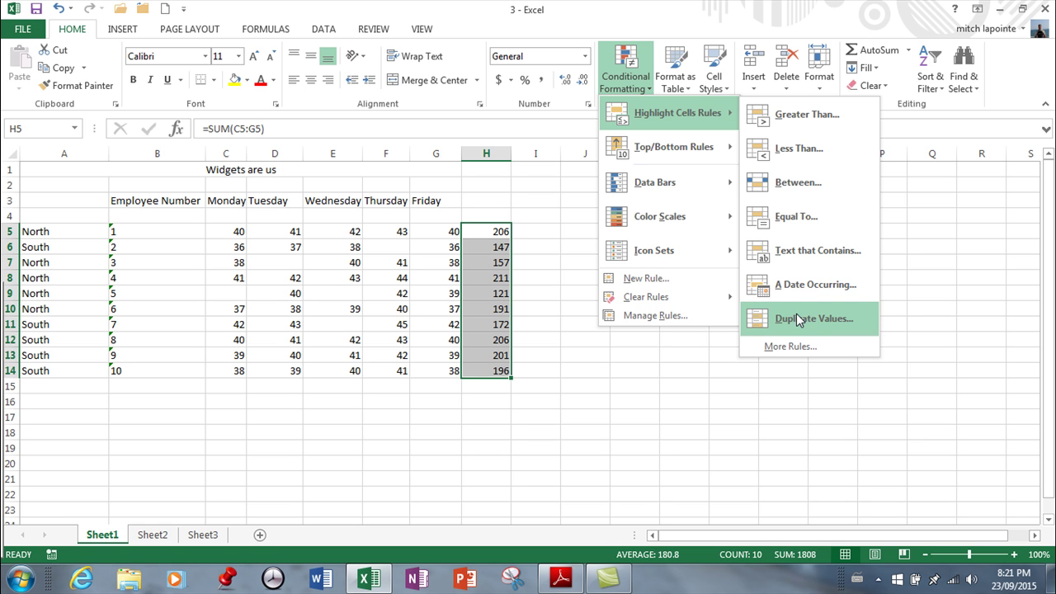
mouse_move(674, 159)
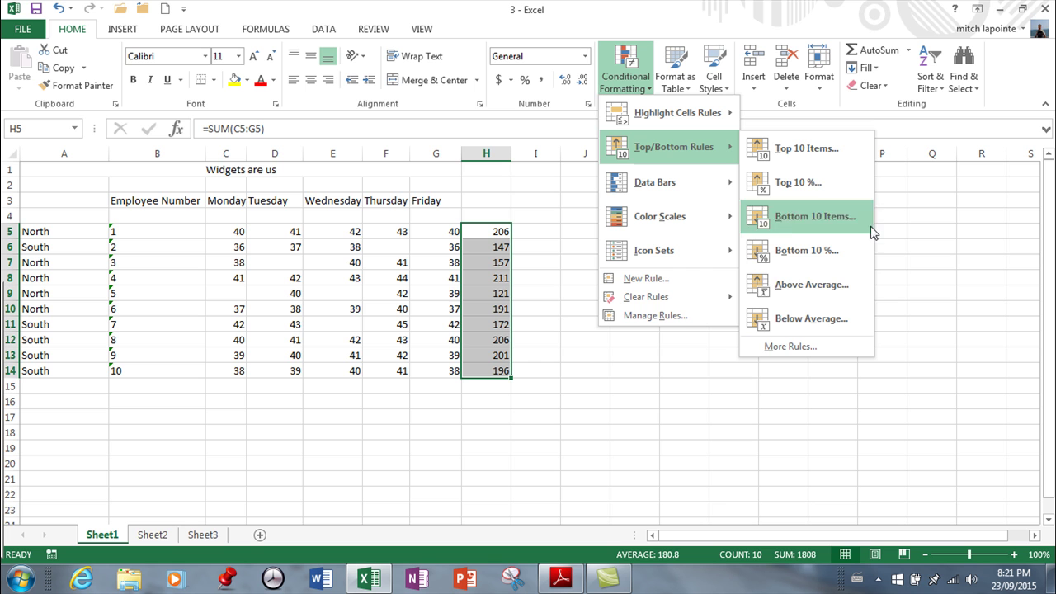
click(814, 283)
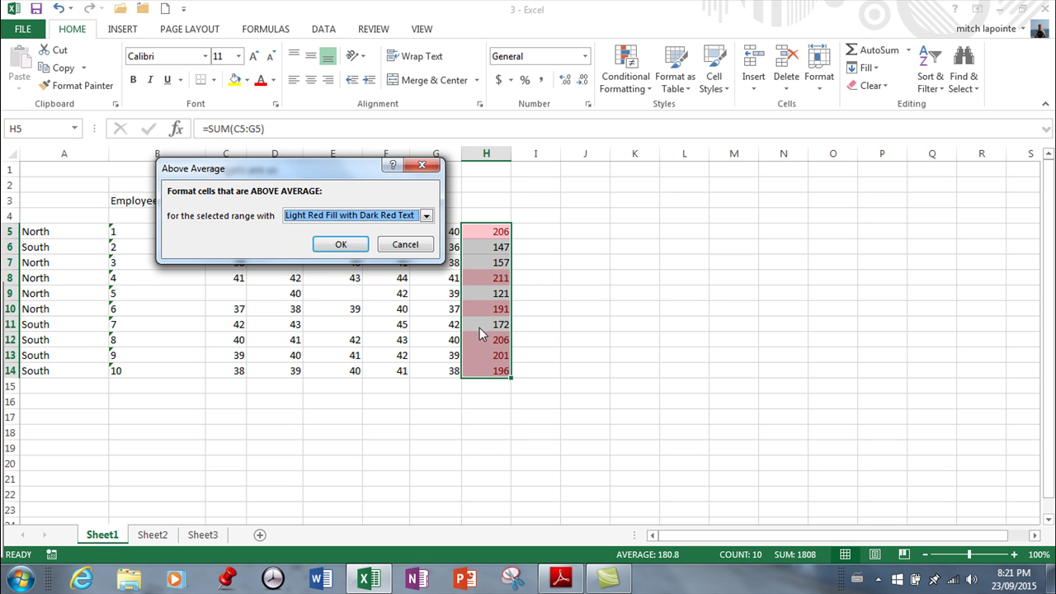
click(341, 245)
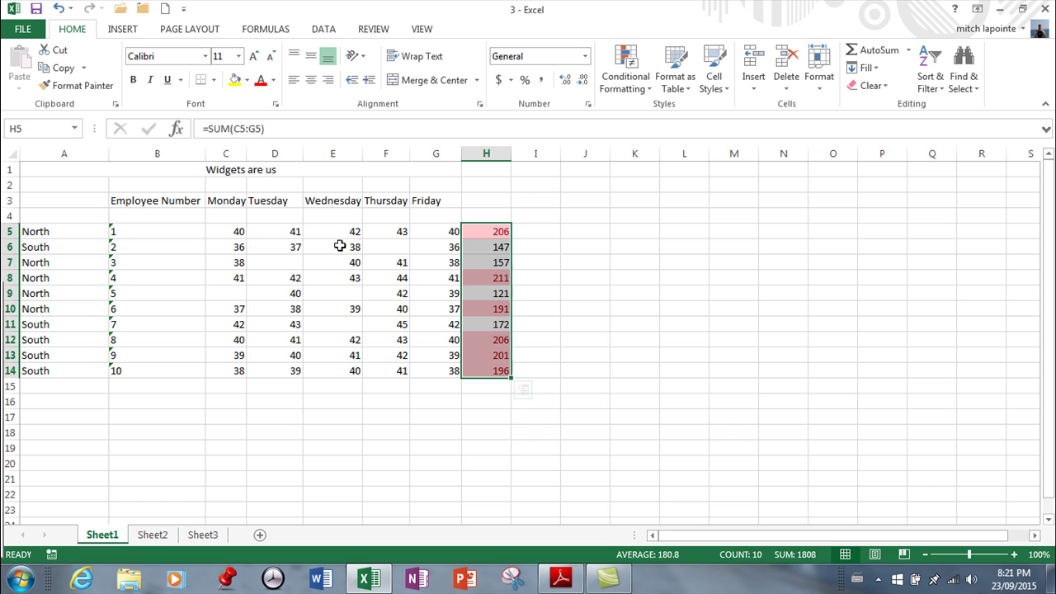
Try inserting an AutoSum of H5:H14 in cell H15, and delete the formula again
click(495, 385)
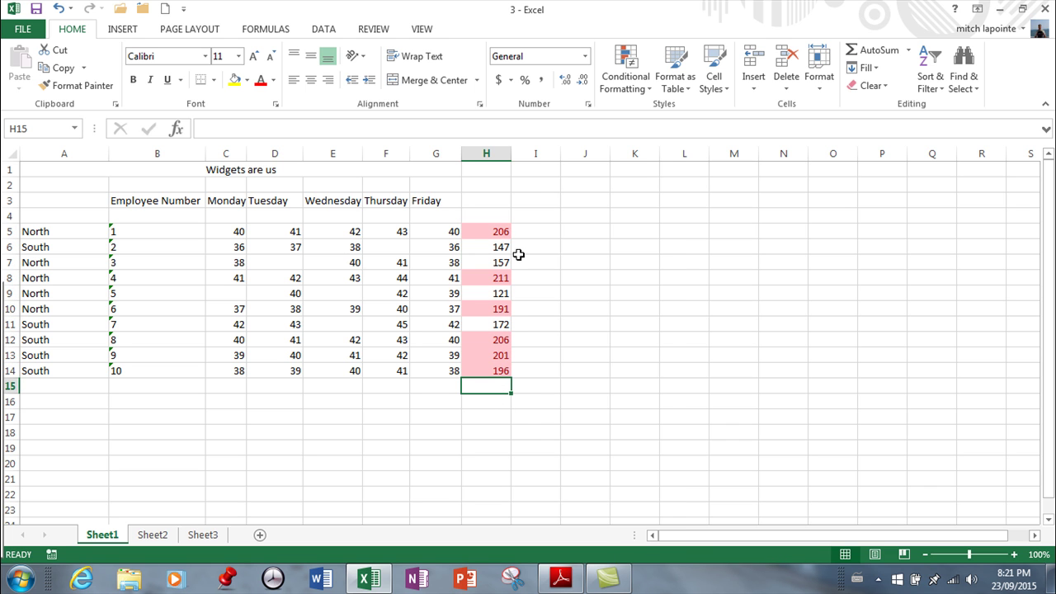
click(899, 55)
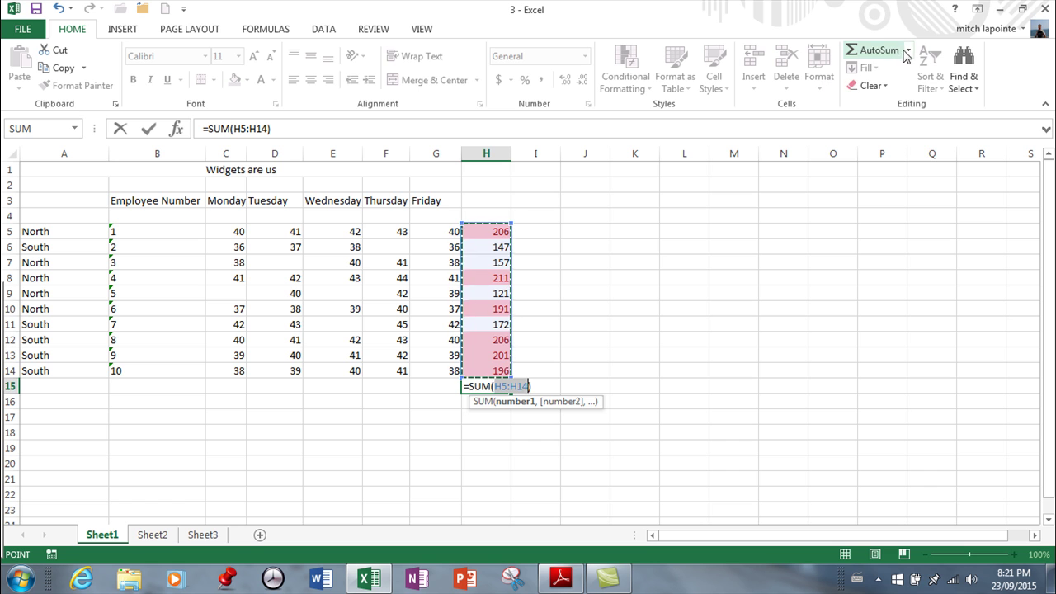
click(908, 50)
click(890, 88)
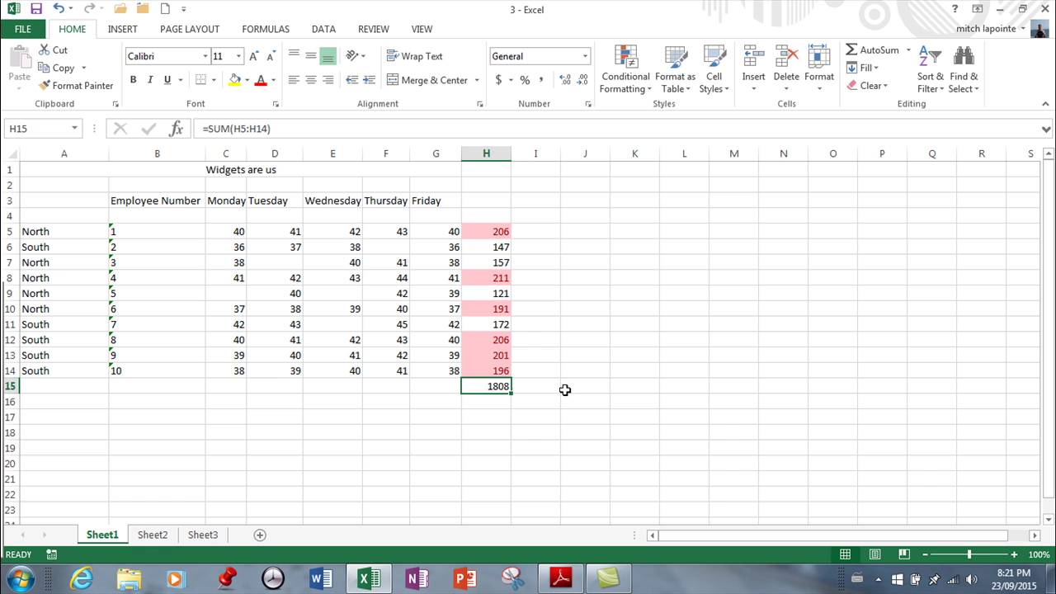
key(Delete)
click(902, 51)
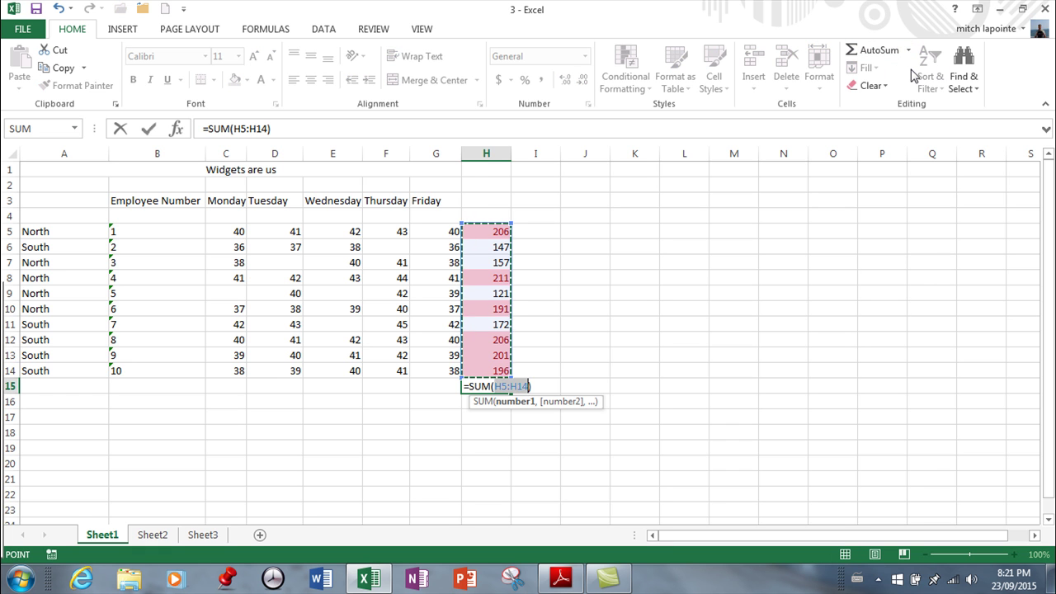
key(Delete)
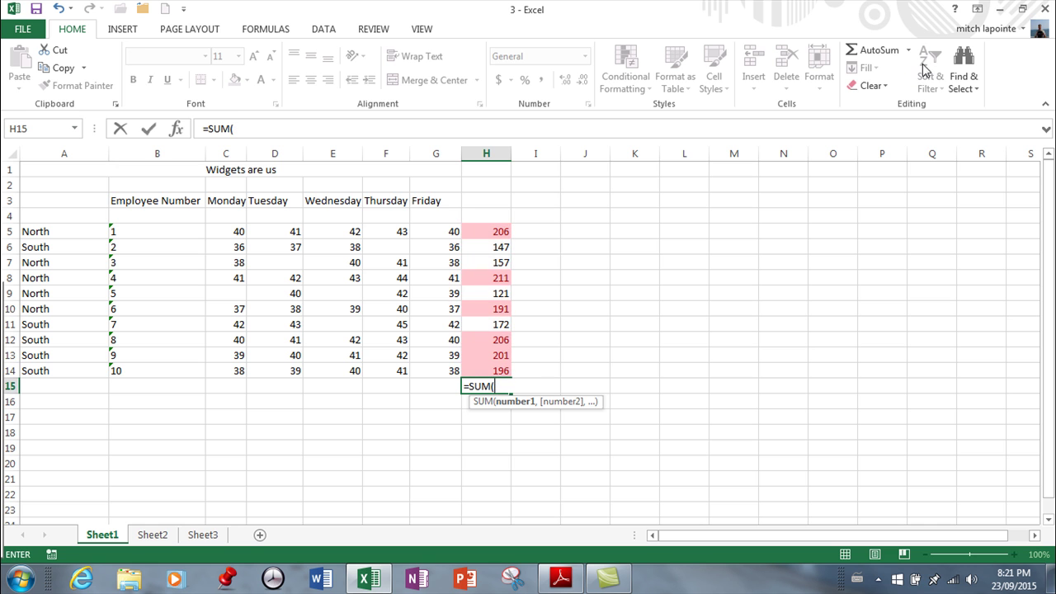
key(Escape)
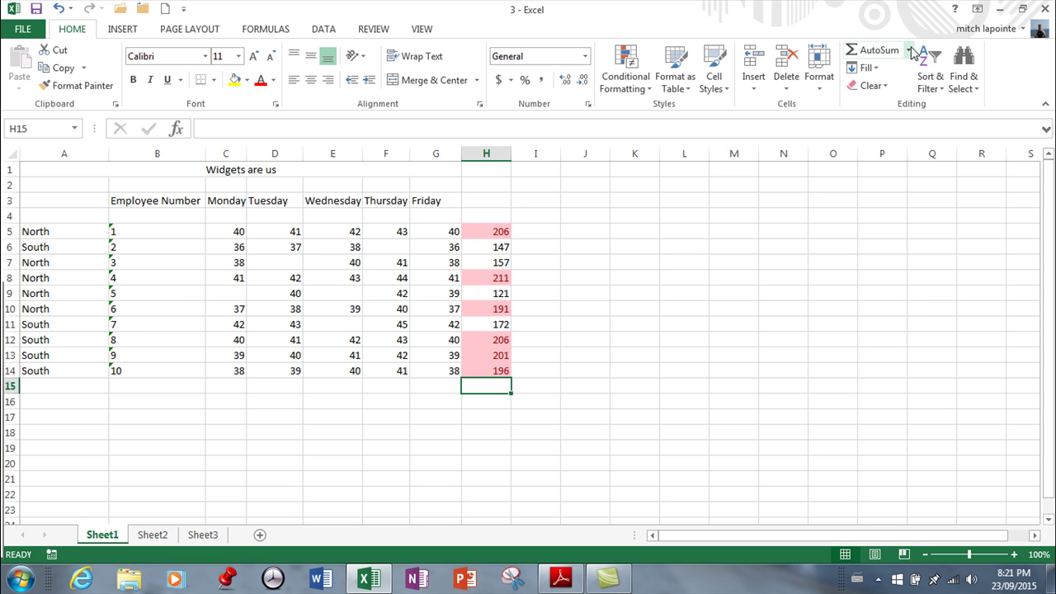
Insert the AVERAGE of H5:H14 in cell H15
click(908, 51)
click(884, 88)
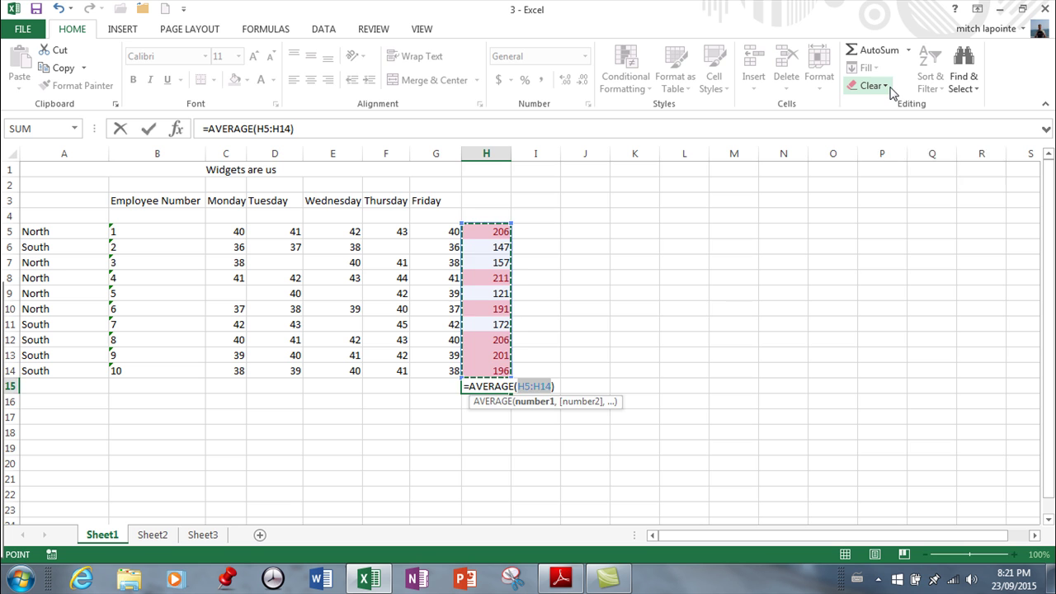
key(Return)
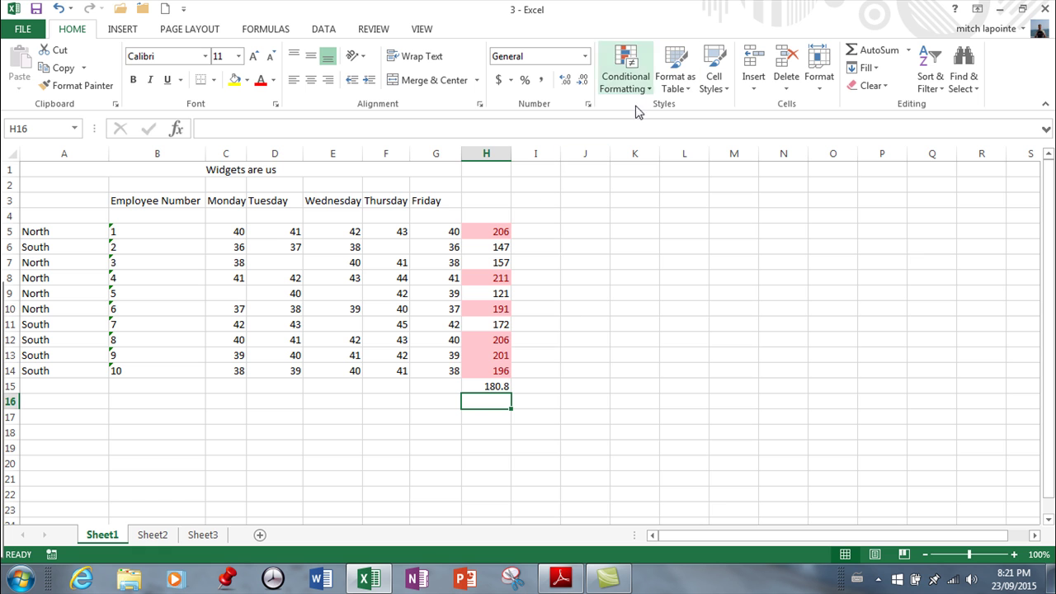
Clear the conditional formatting rules from the employee totals in H5:H14
drag(483, 238, 500, 372)
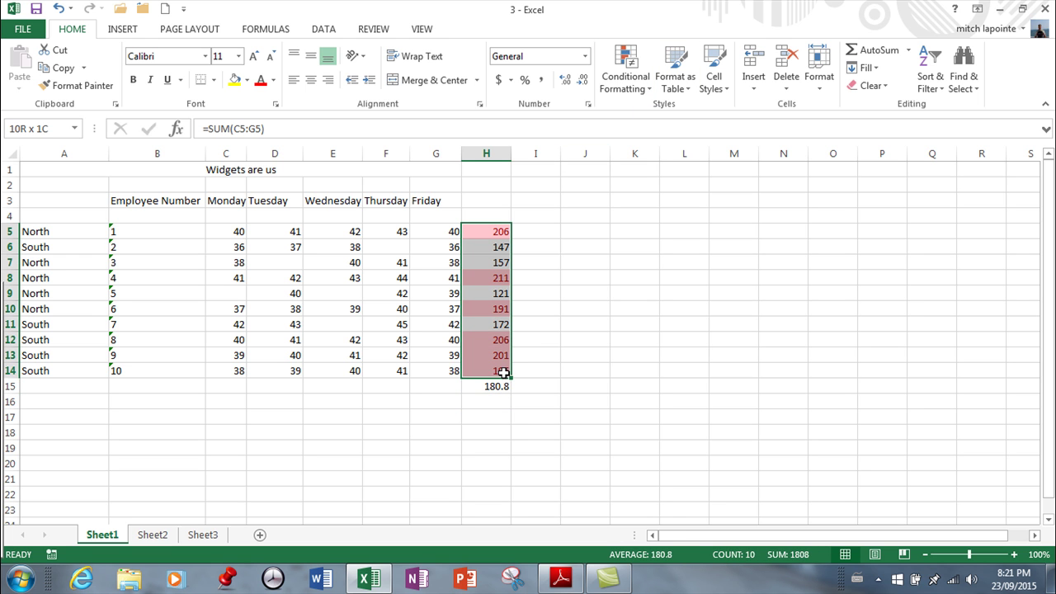
click(626, 76)
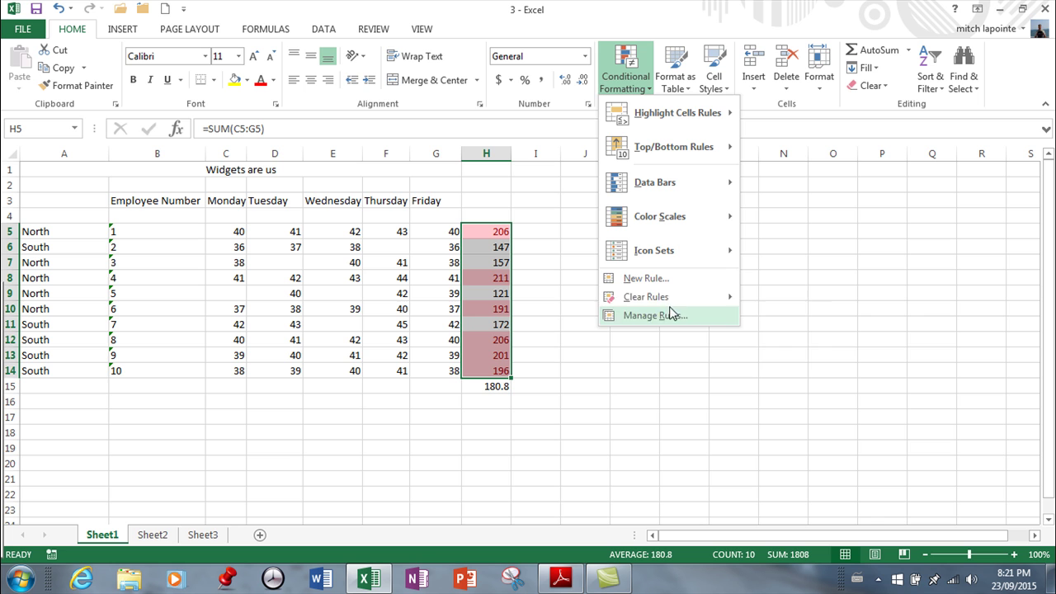
mouse_move(673, 303)
click(780, 304)
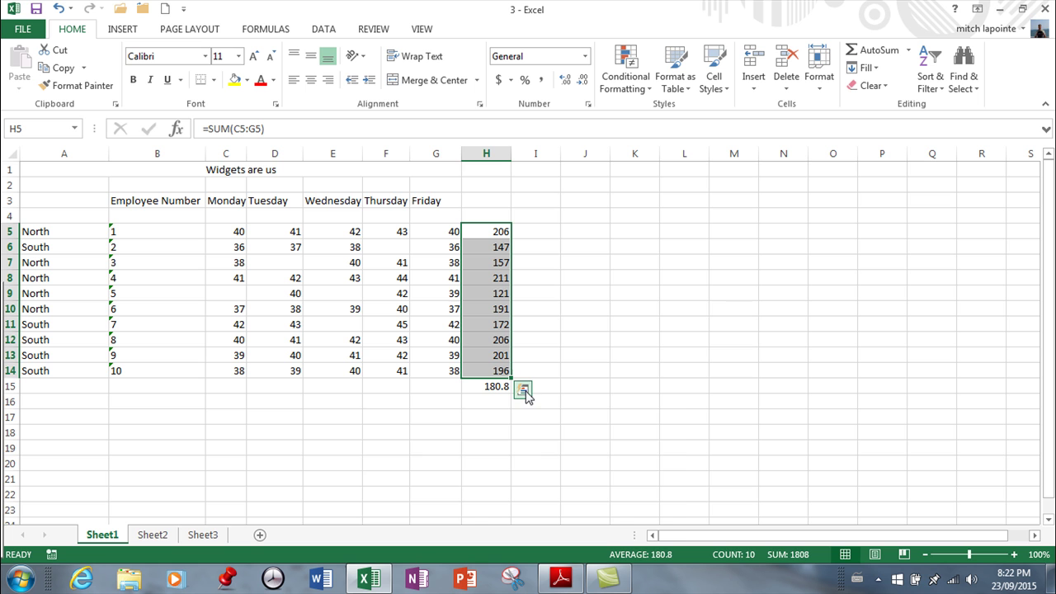
Apply data bars to the totals in H5:H14 with Quick Analysis, and clear the rules from the range again
click(523, 390)
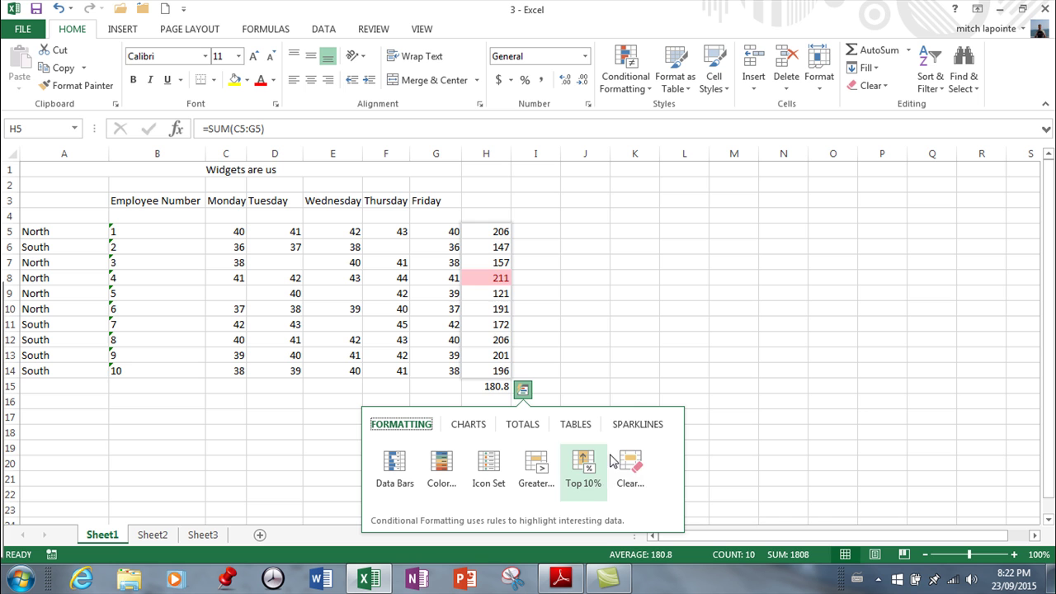
click(393, 462)
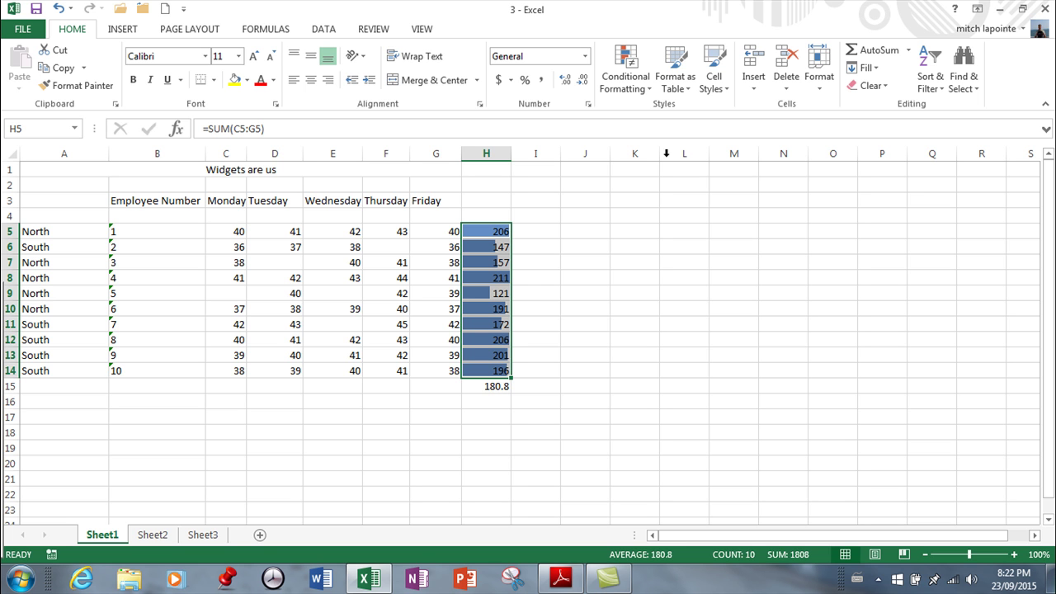
click(654, 99)
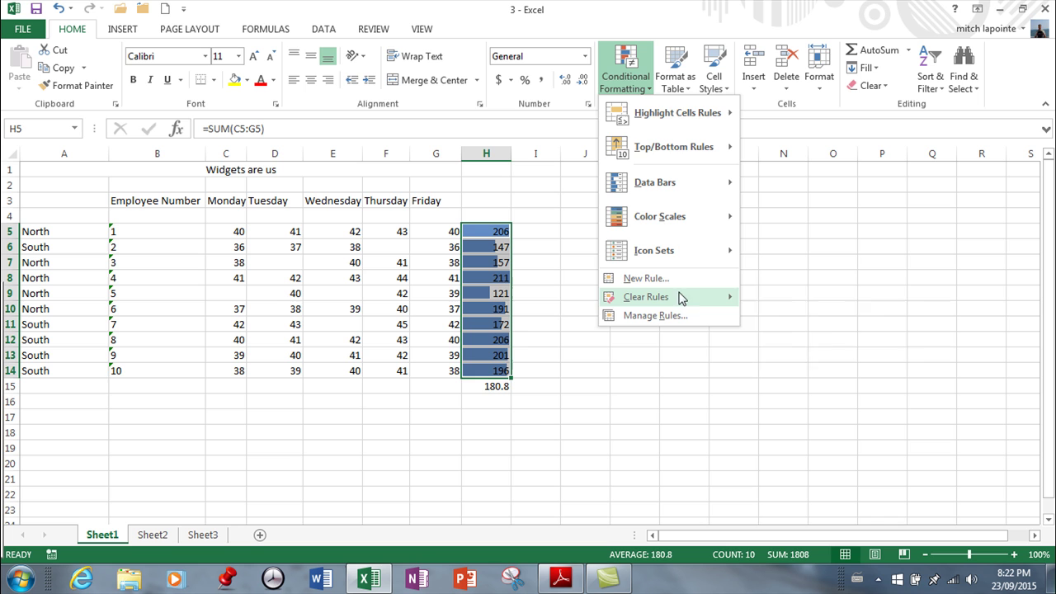
mouse_move(684, 297)
click(779, 298)
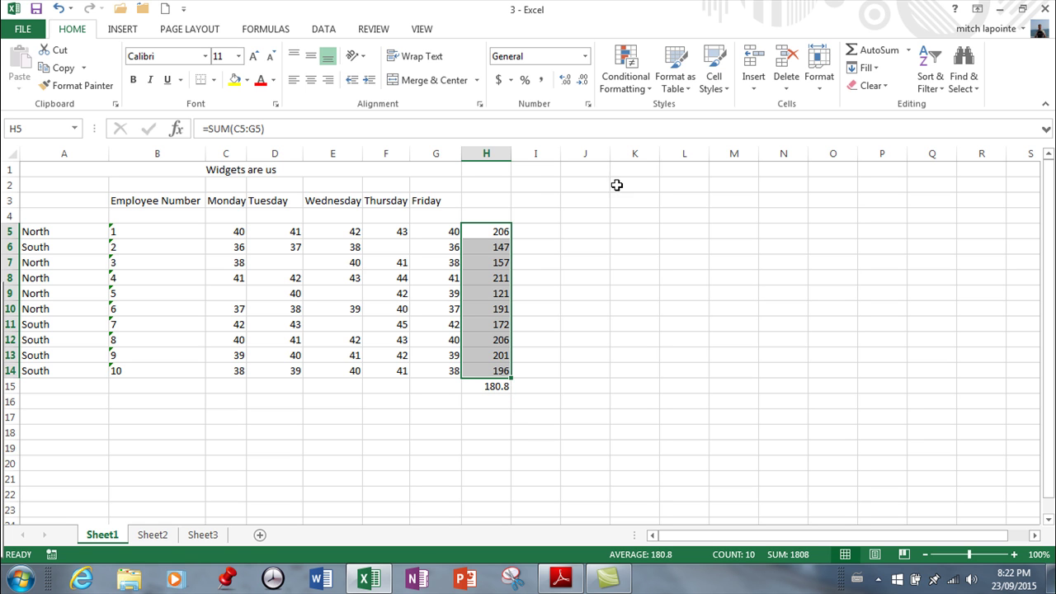
Start a new formatting rule for H5:H14 that formats only values above the average for the selected range
click(653, 95)
mouse_move(659, 183)
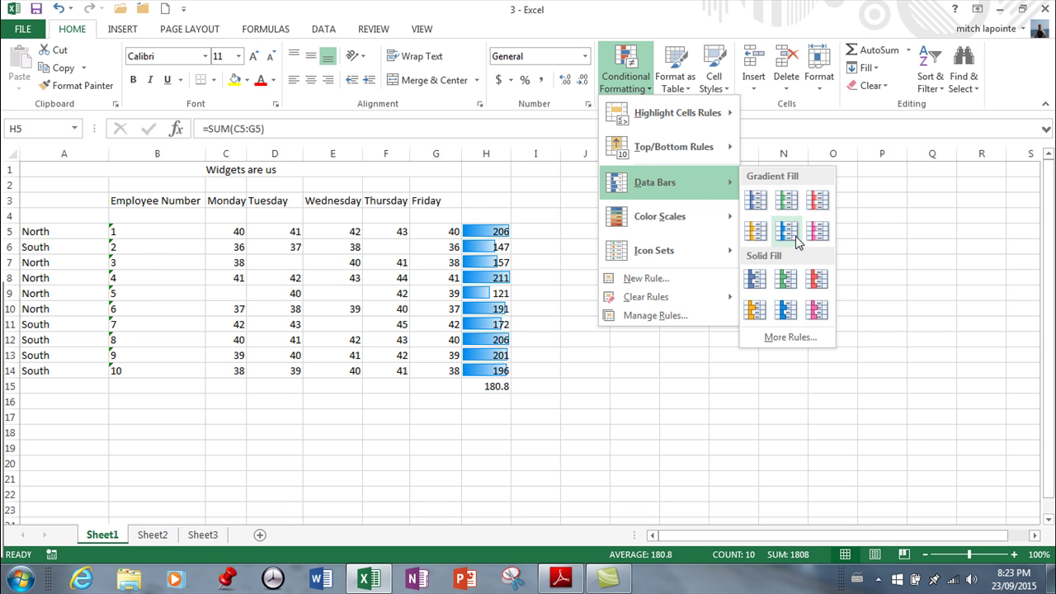
mouse_move(681, 212)
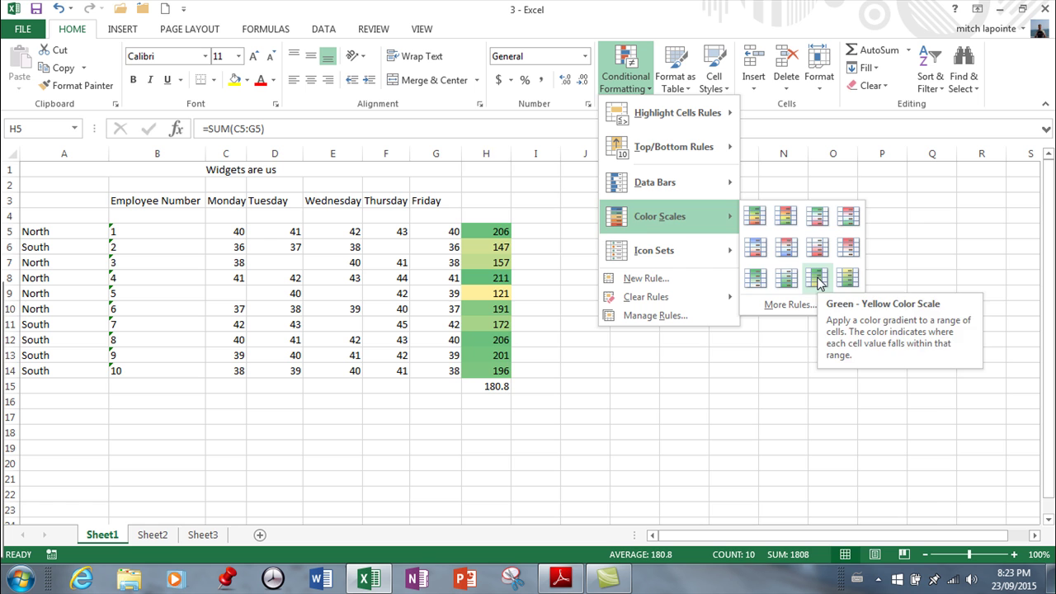
mouse_move(717, 246)
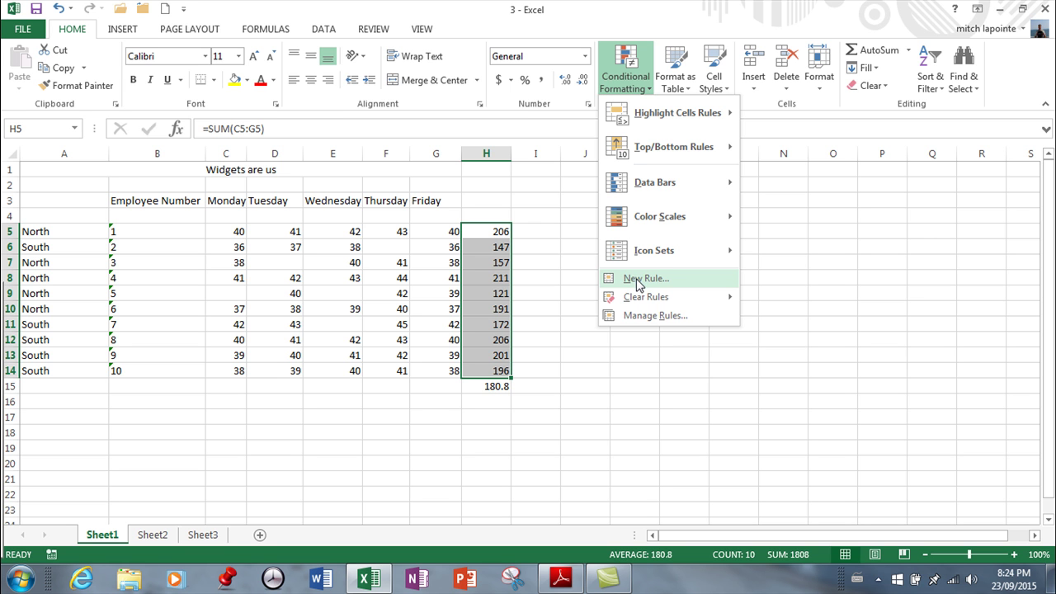
click(640, 285)
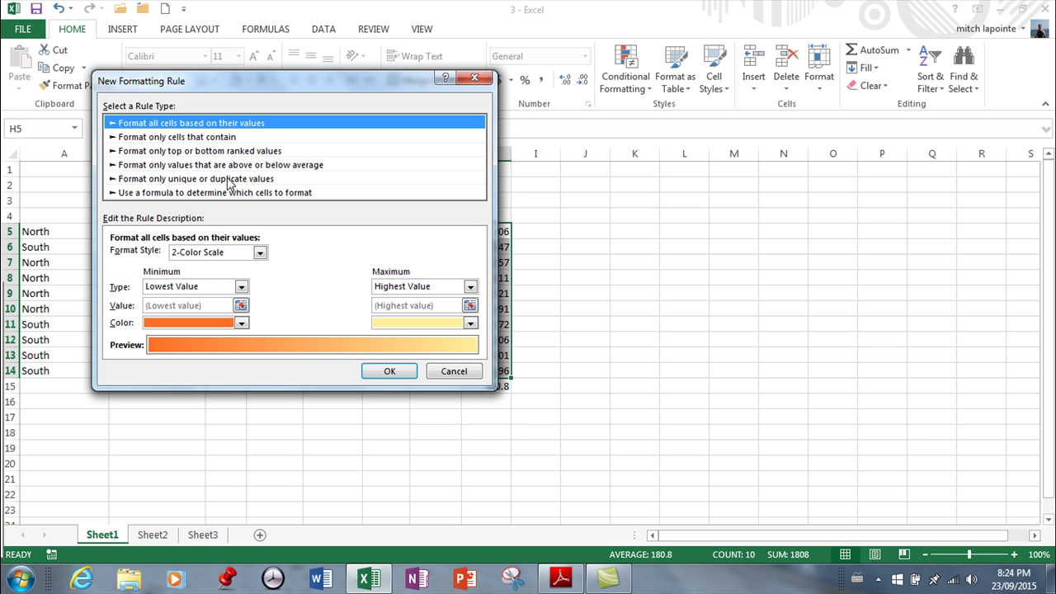
click(162, 168)
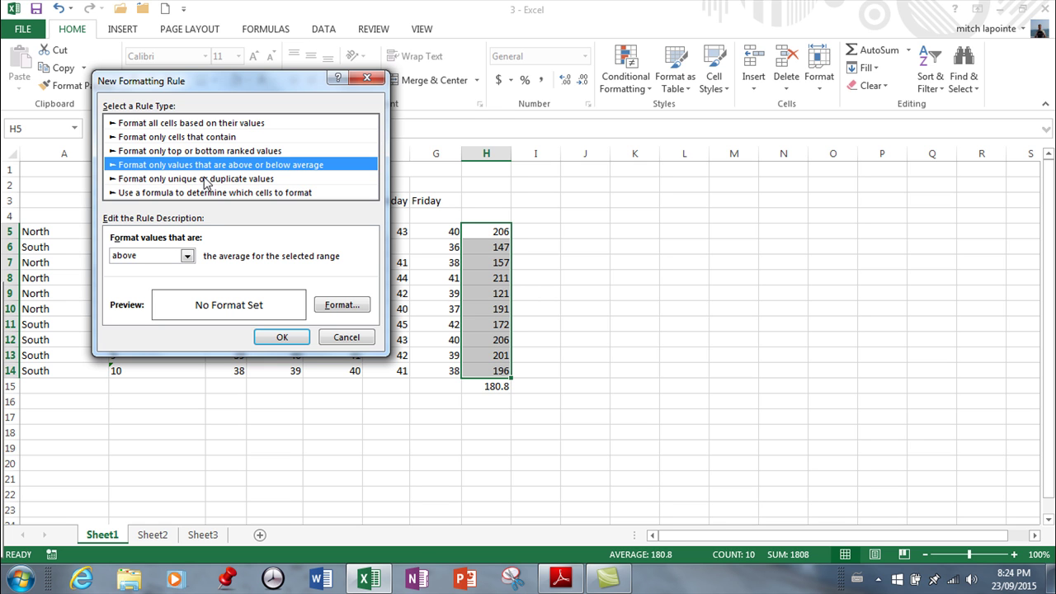
click(188, 257)
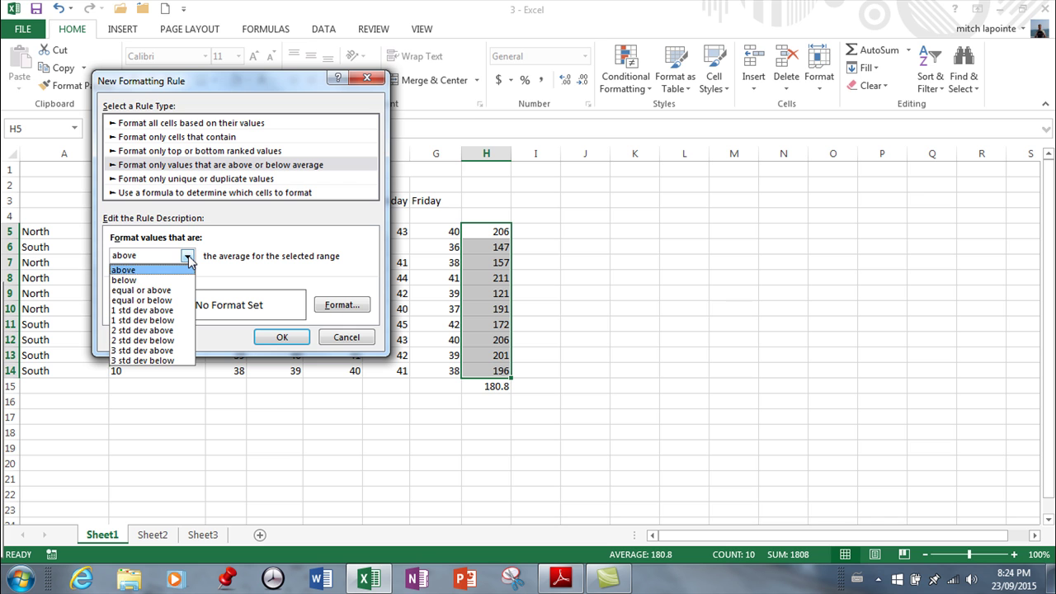
click(188, 257)
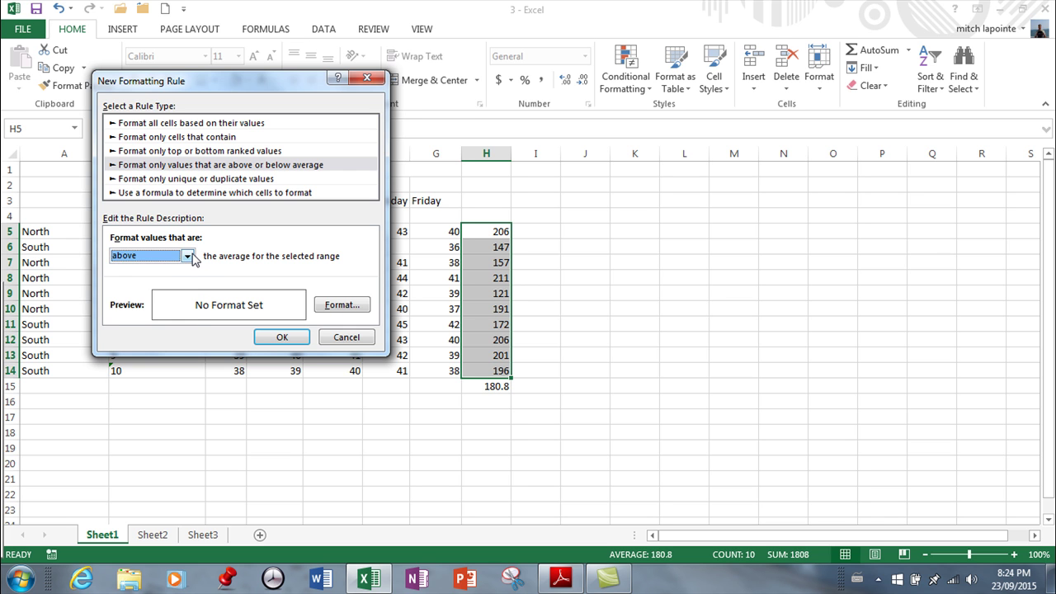
click(190, 257)
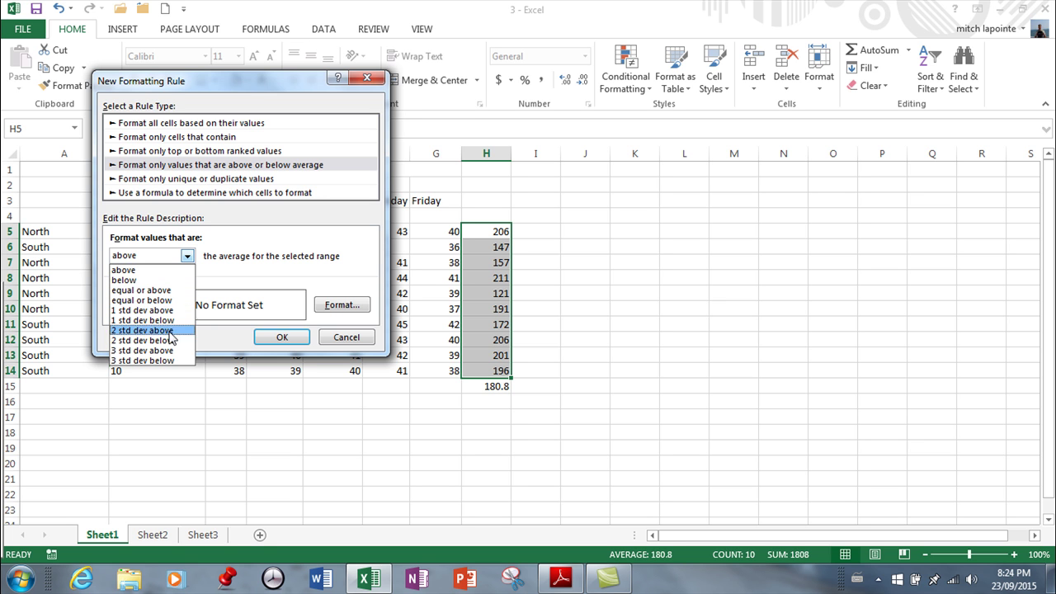
click(135, 270)
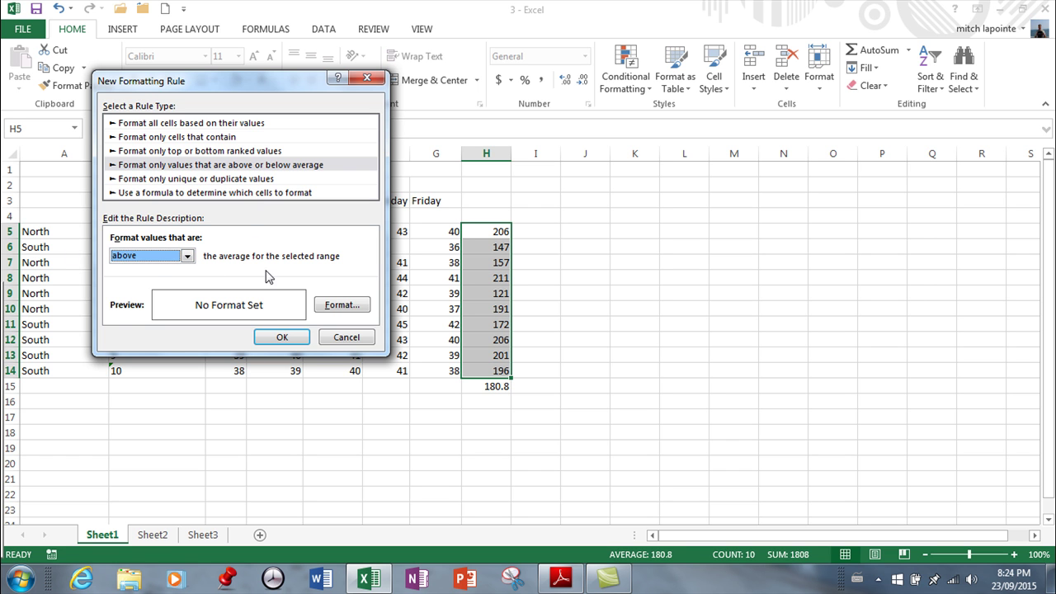
Give the above-average rule a light aqua background fill and apply it to H5:H14
click(342, 305)
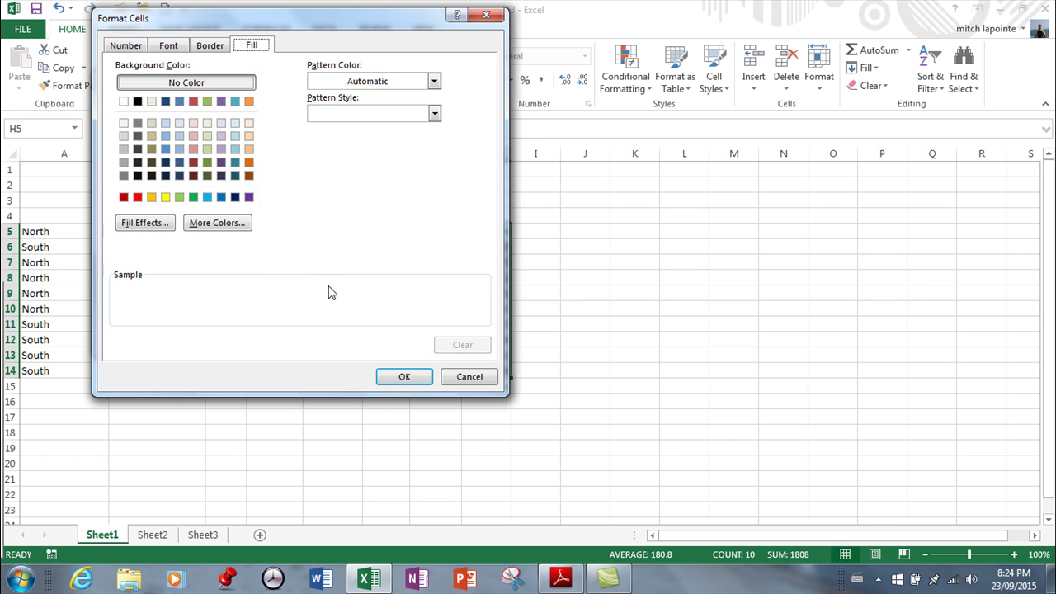
click(236, 148)
click(402, 377)
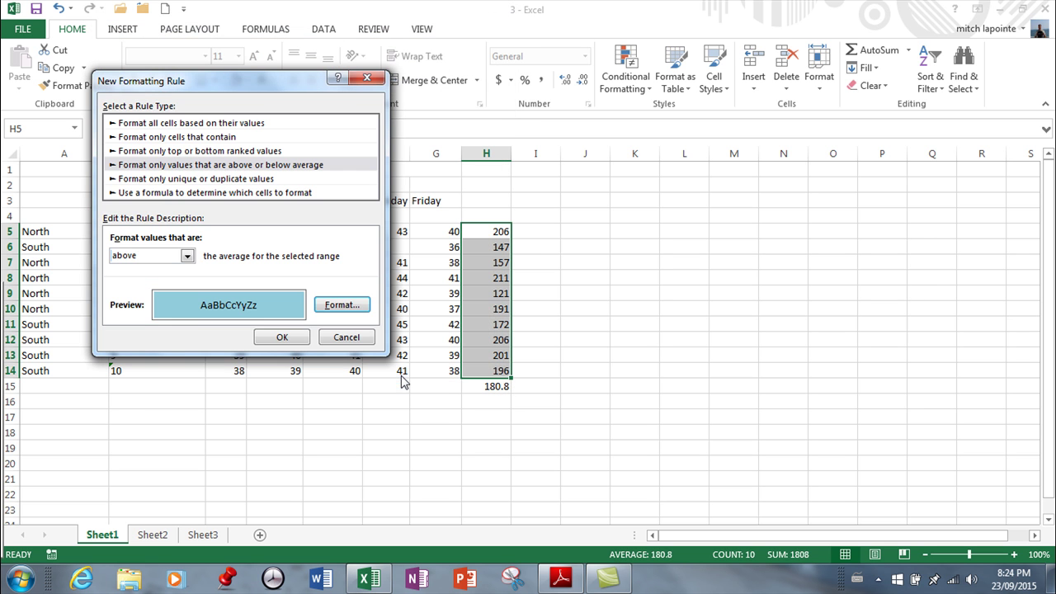
click(282, 336)
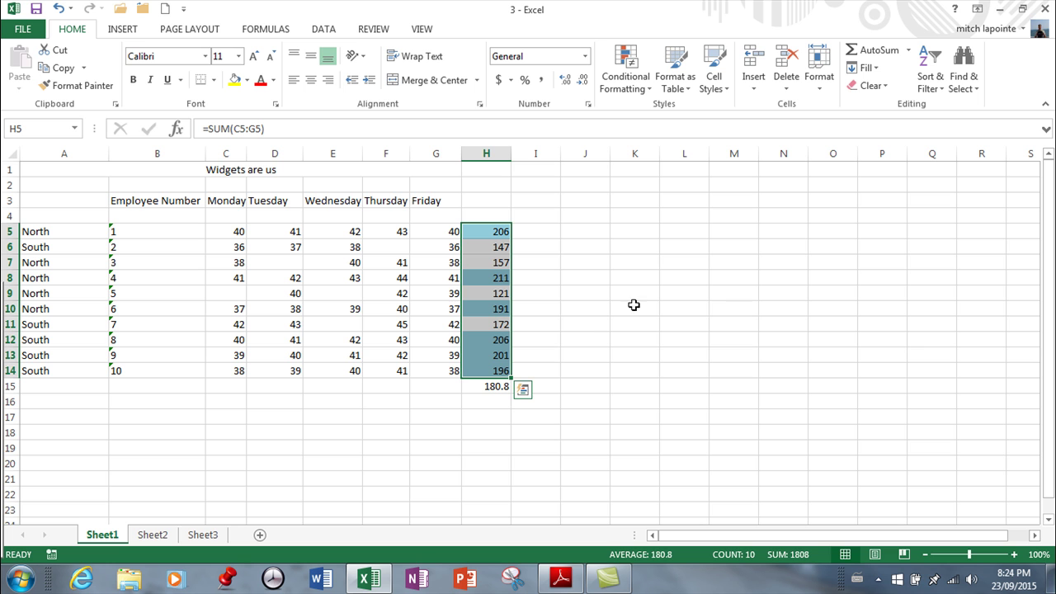
Delete the Above Average rule through the Conditional Formatting Rules Manager, and undo the deletion
click(648, 86)
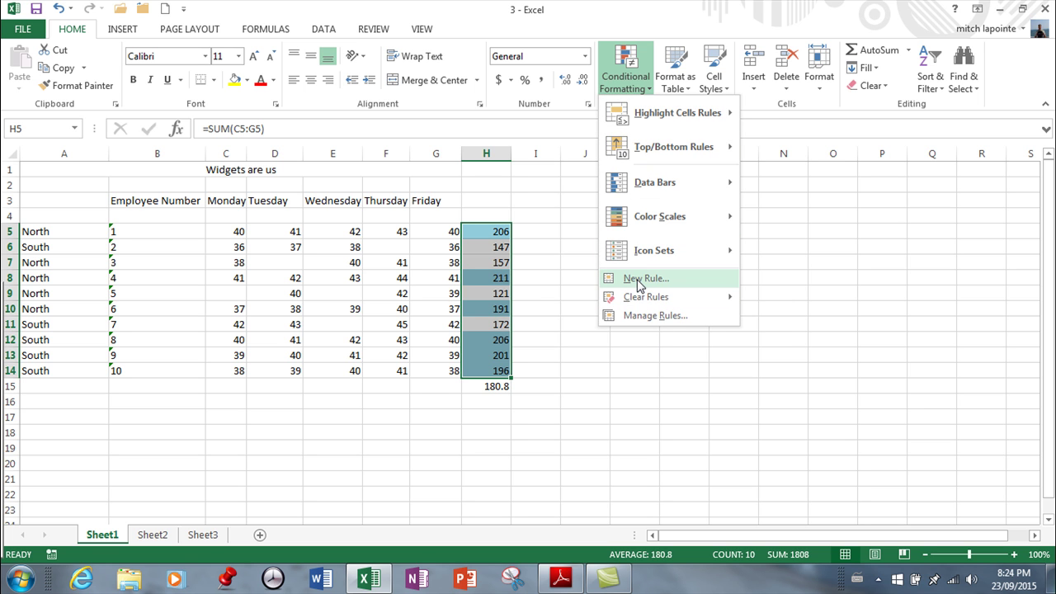
click(643, 317)
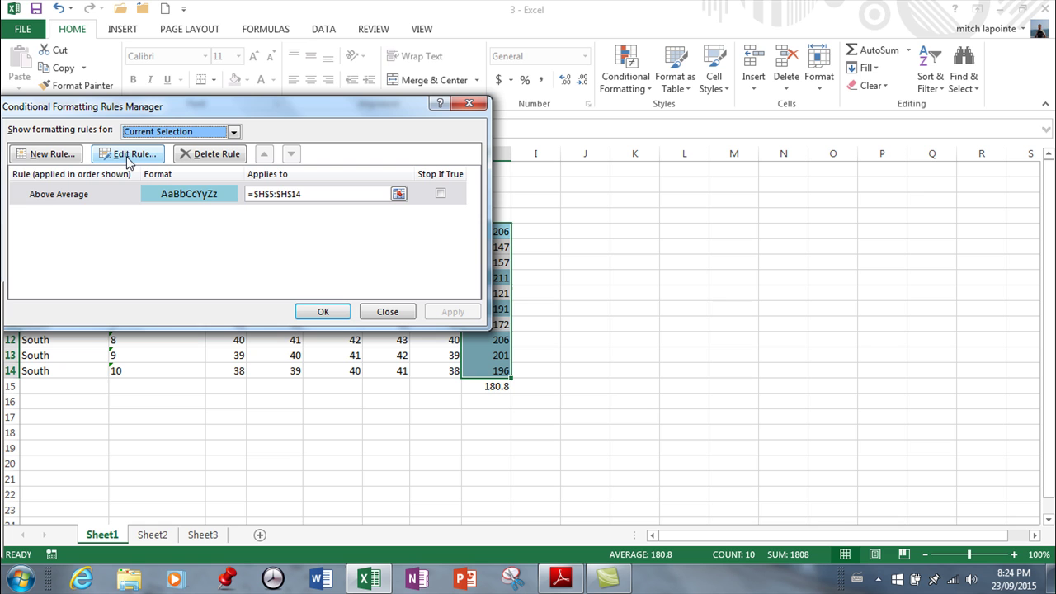
click(209, 157)
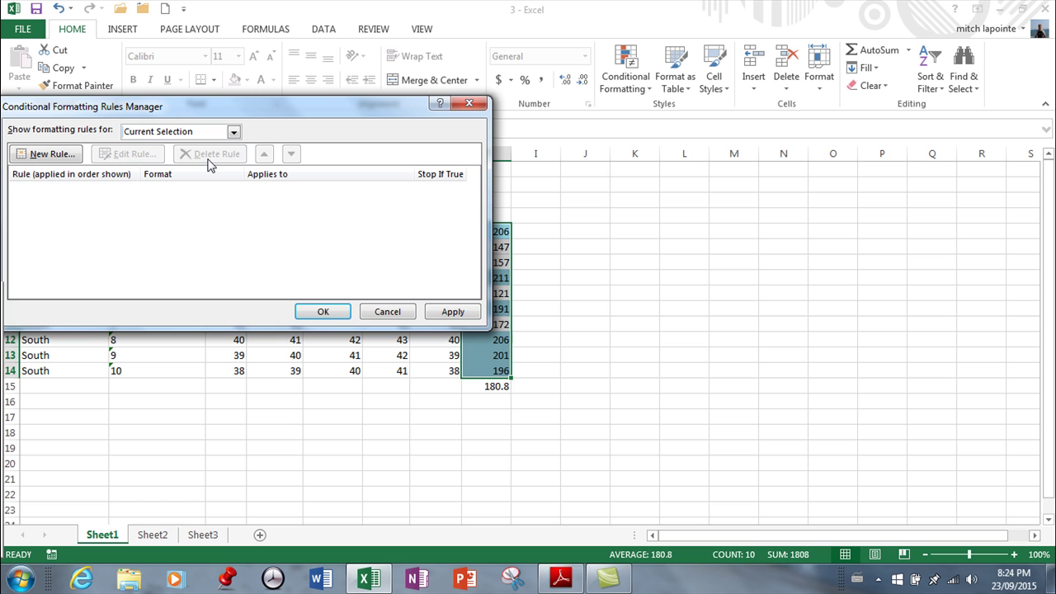
click(323, 312)
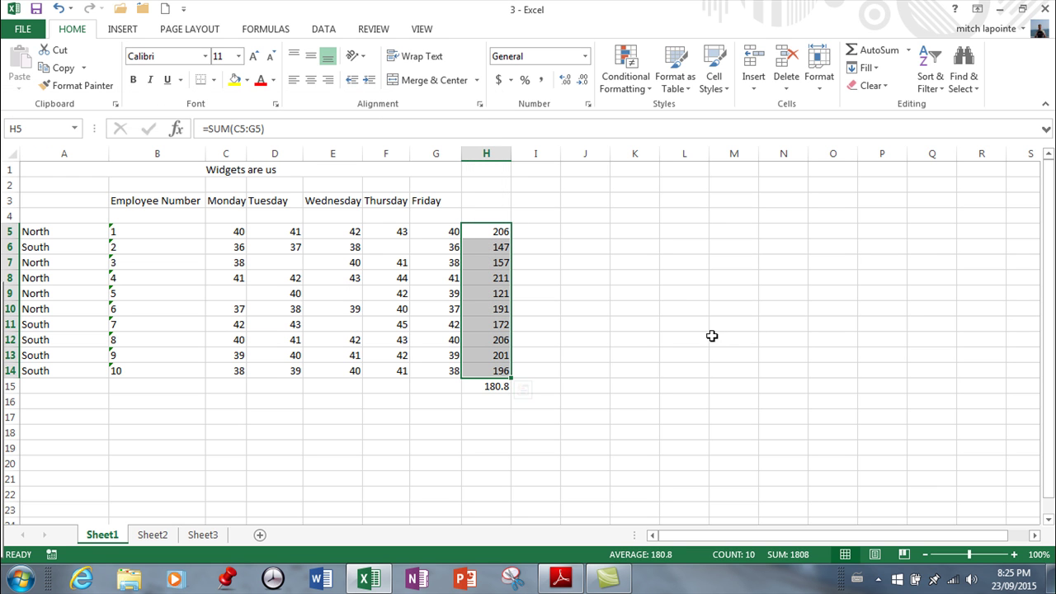
click(58, 9)
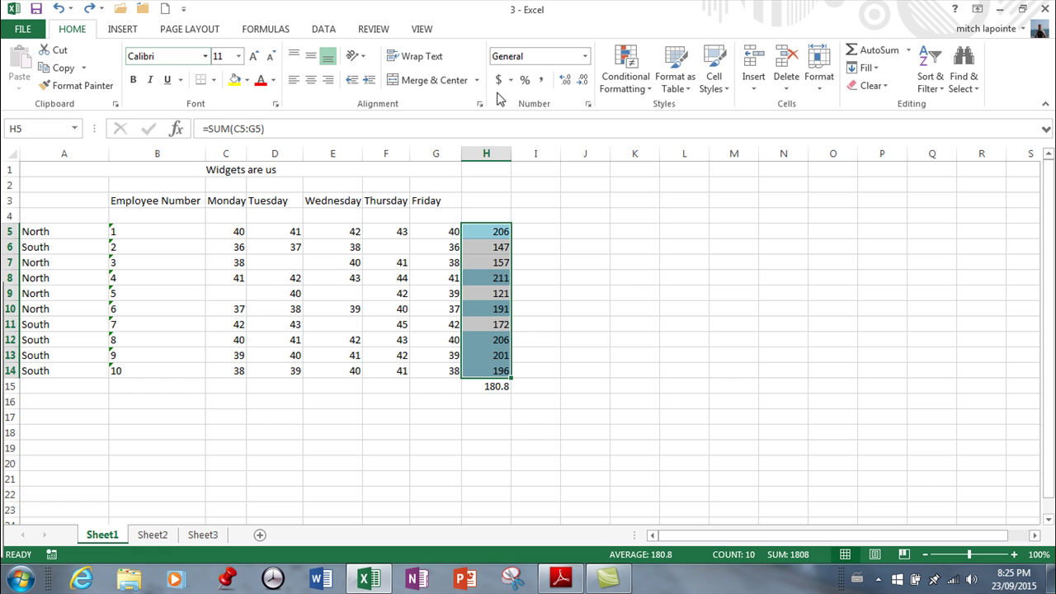
Clear the above-average conditional formatting rule from the selected totals in H5:H14
click(626, 76)
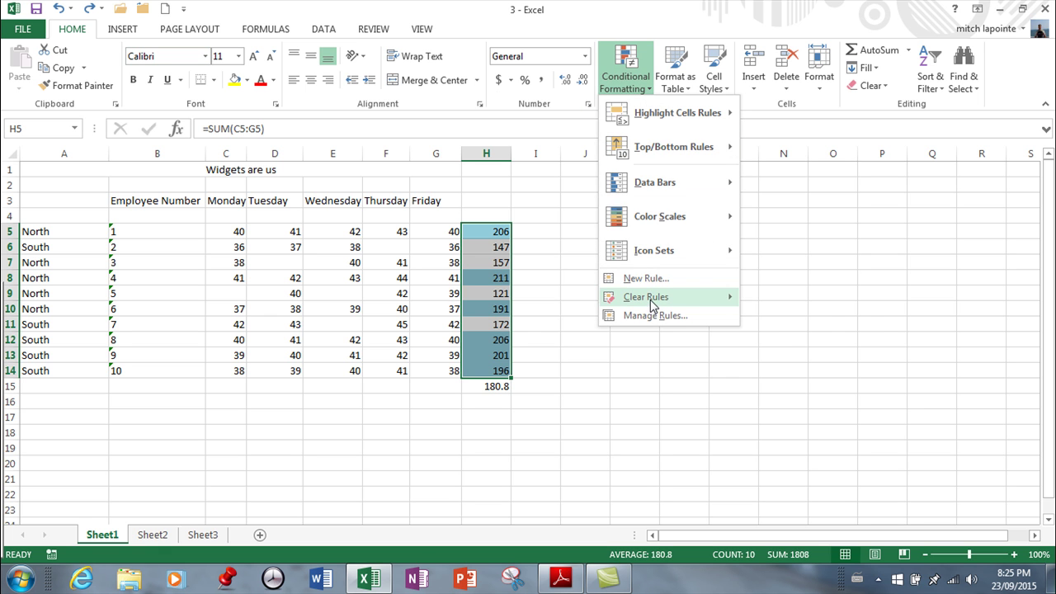
mouse_move(651, 302)
click(786, 302)
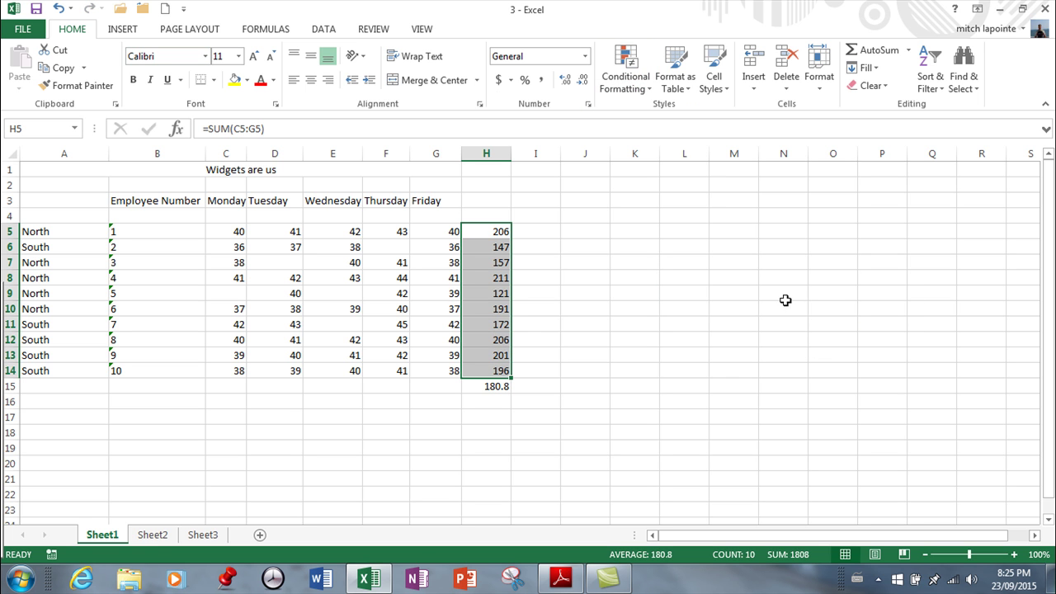
Apply a Greater Than 166 highlight rule to H5:H14 with Light Red Fill with Dark Red Text
click(649, 91)
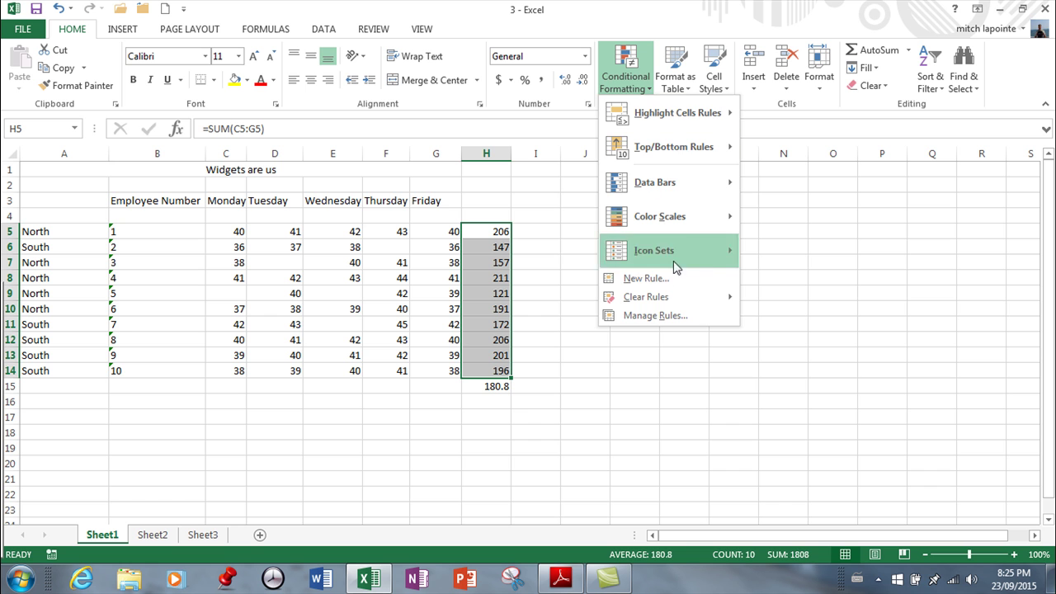
mouse_move(709, 113)
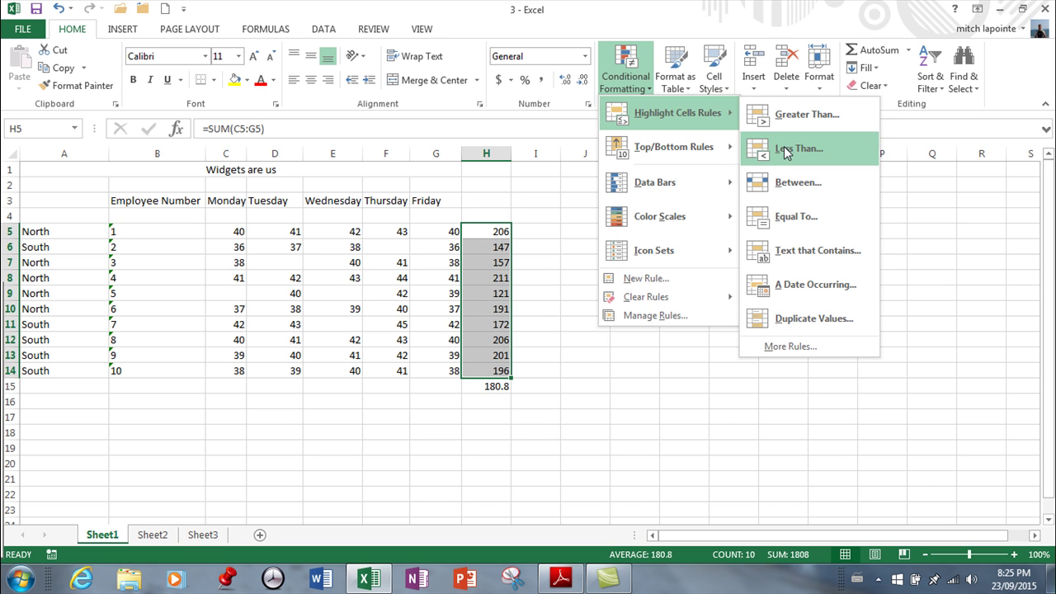
click(780, 115)
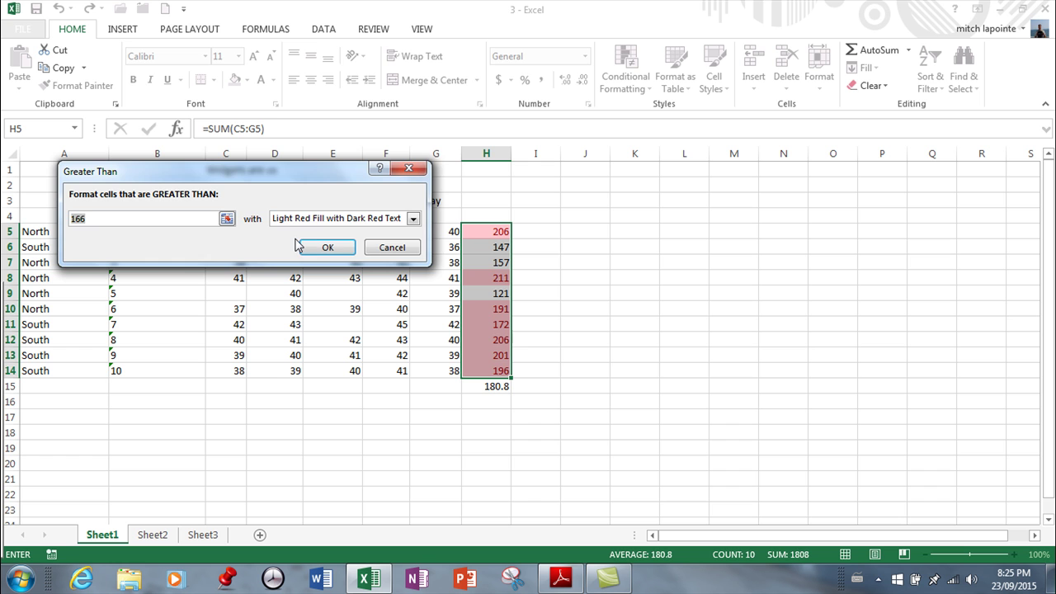
click(327, 247)
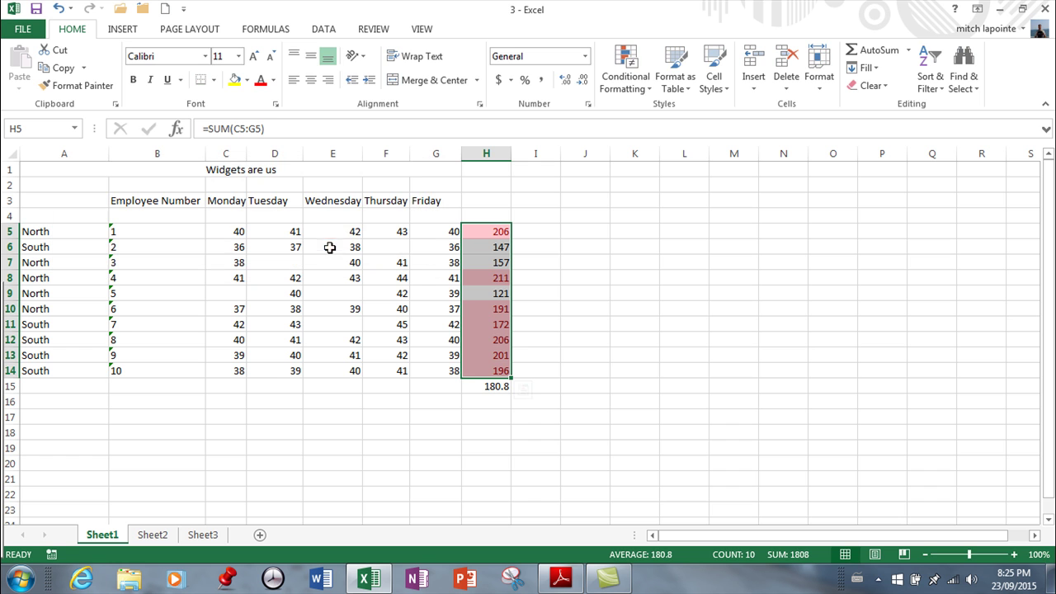
Turn on Stop If True for the Cell Value > 166 rule in the Rules Manager and apply the change
click(644, 87)
click(675, 314)
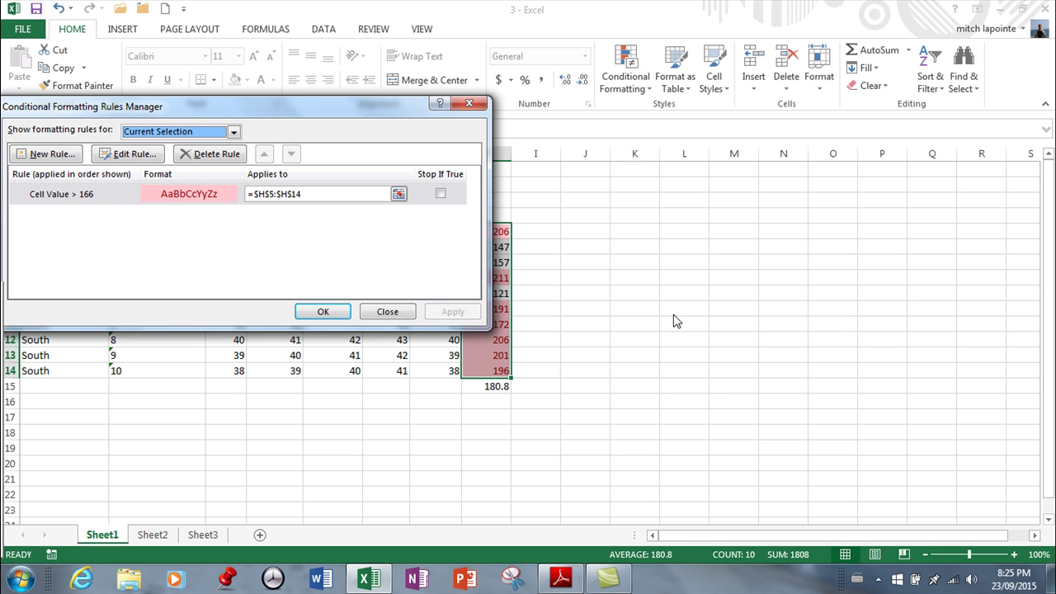
click(441, 196)
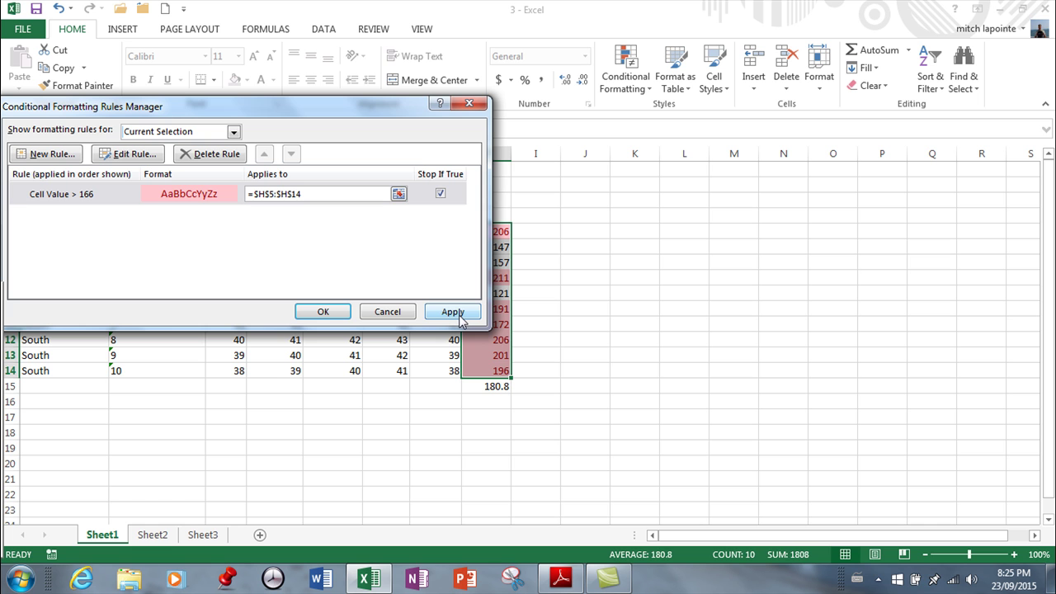
click(455, 311)
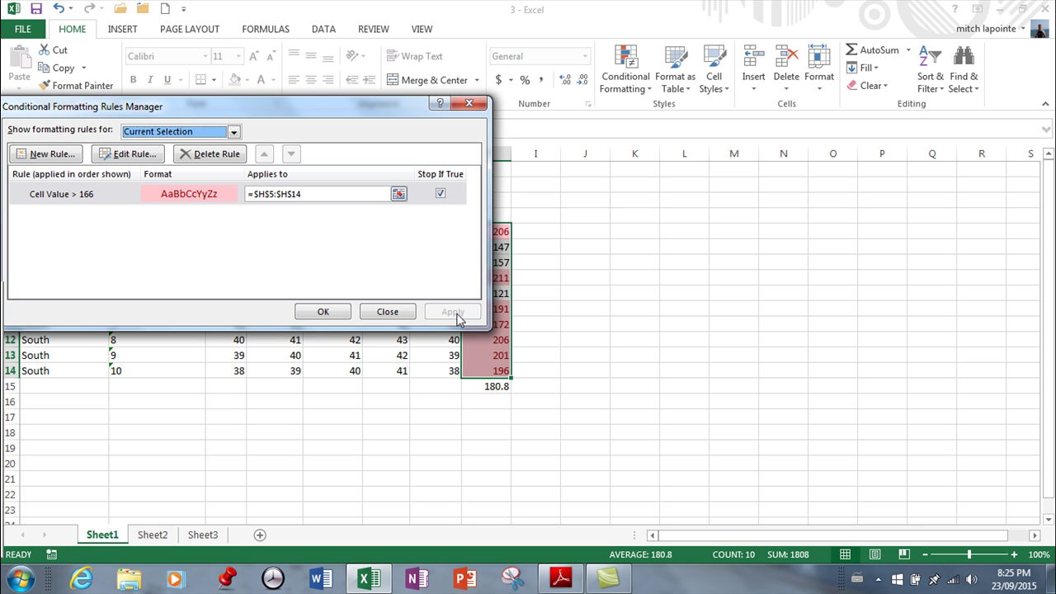
Close the Rules Manager and clear the conditional formatting rules from the selected totals in H5:H14
click(326, 311)
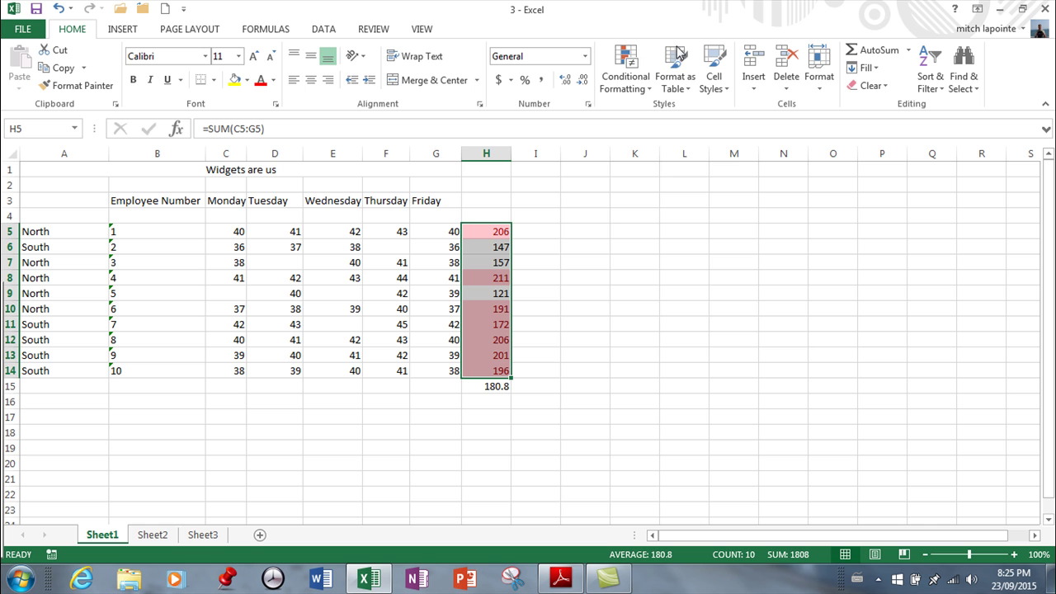
click(652, 92)
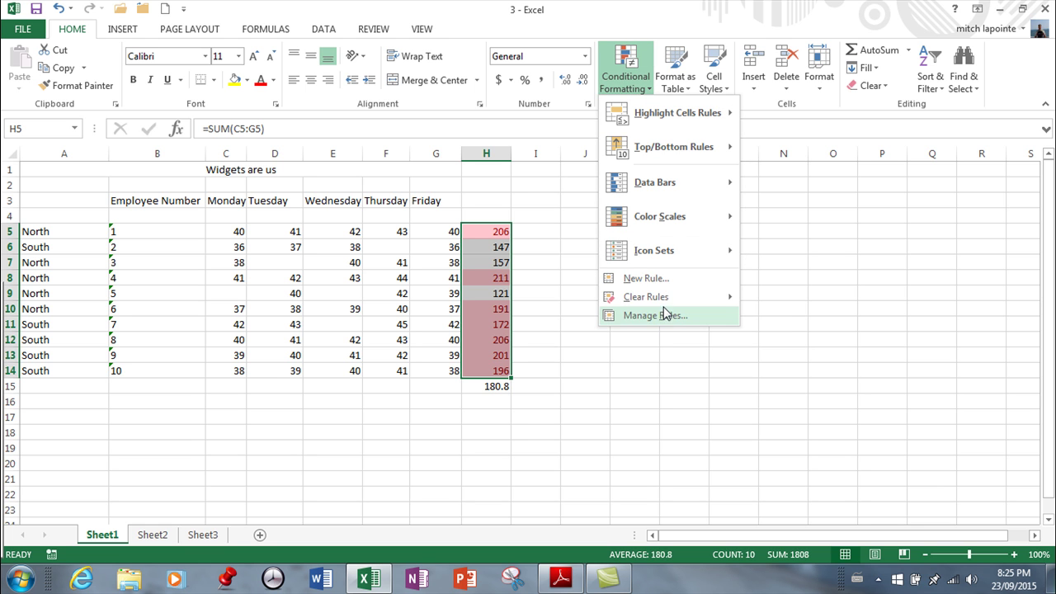
mouse_move(669, 302)
click(775, 306)
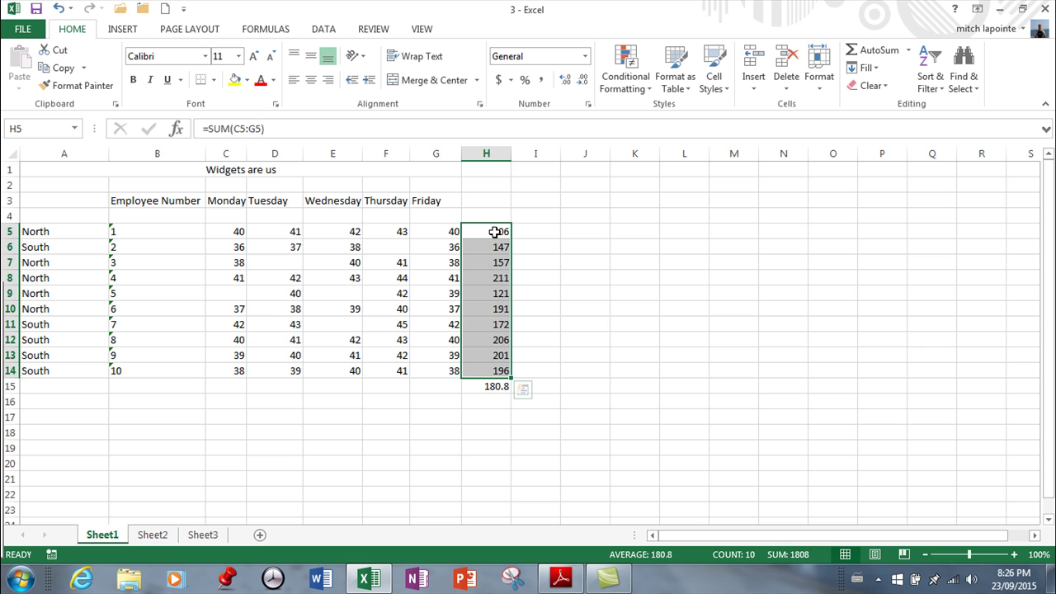
Delete the contents of column H from H5 through H16, and select the empty cell H5
drag(494, 232, 485, 385)
key(Delete)
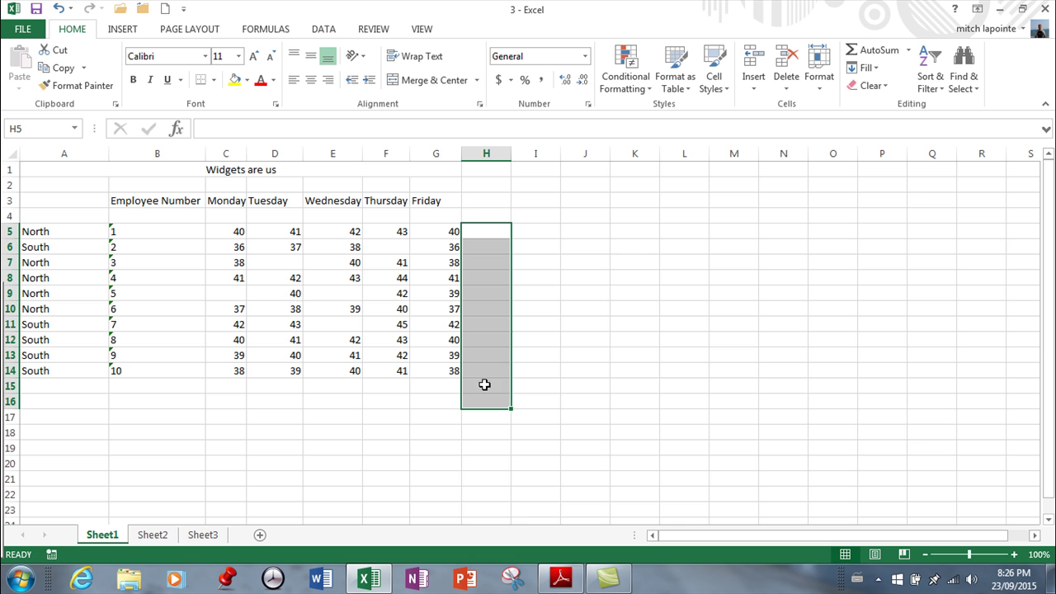
click(484, 232)
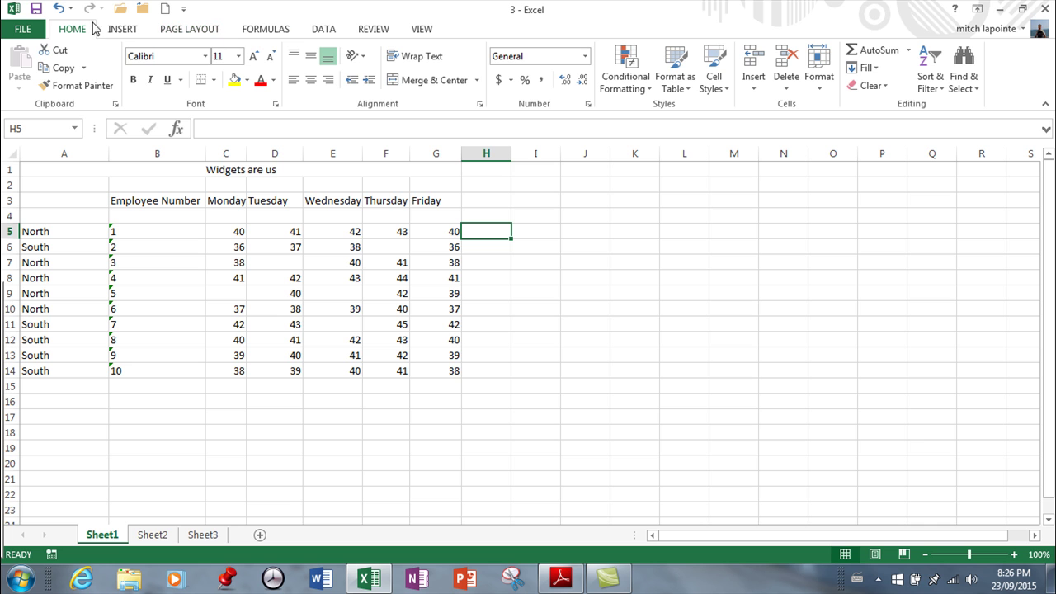
Insert a column sparkline in H5 from the data range C5:G5 and fill it down through H14
click(115, 33)
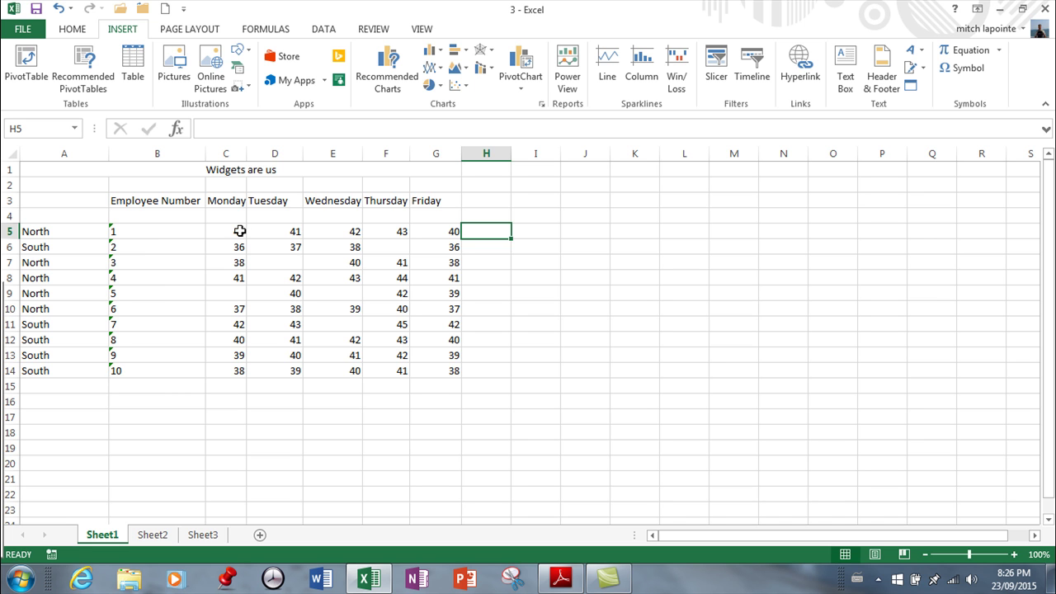
drag(231, 228, 453, 231)
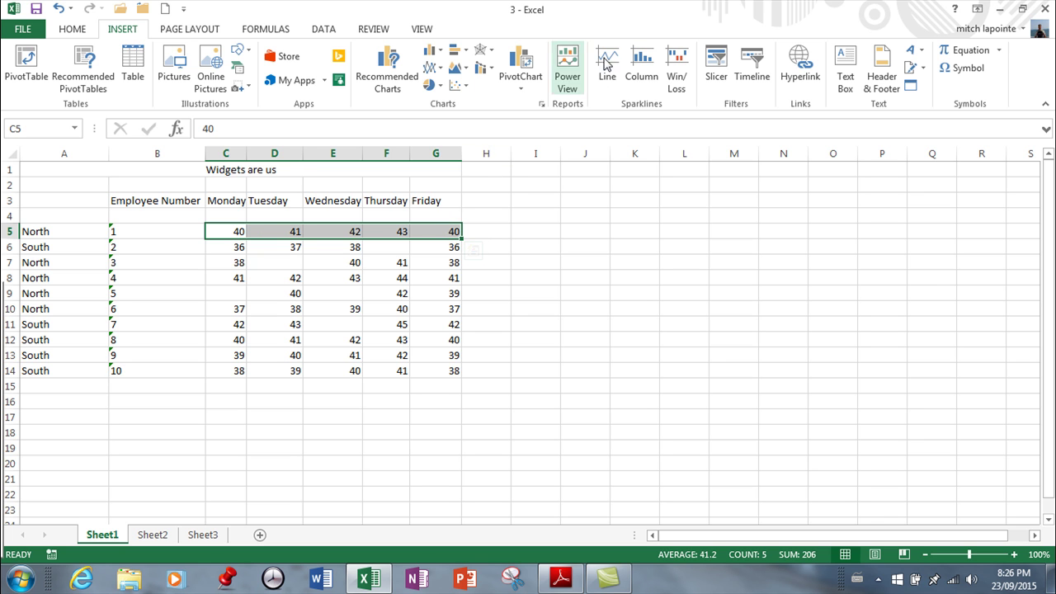
click(645, 66)
drag(335, 171, 767, 251)
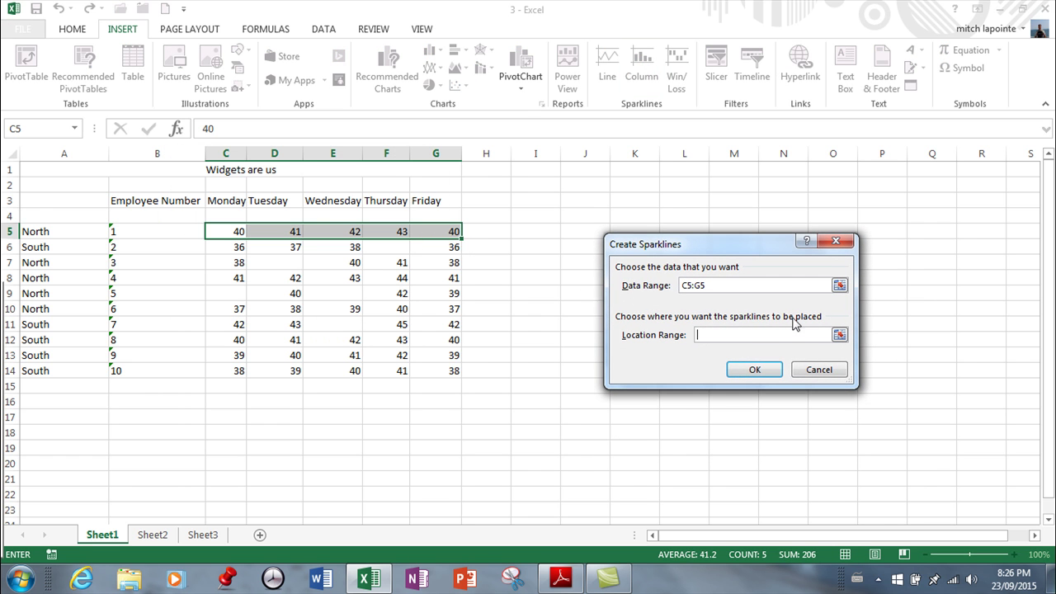
click(491, 232)
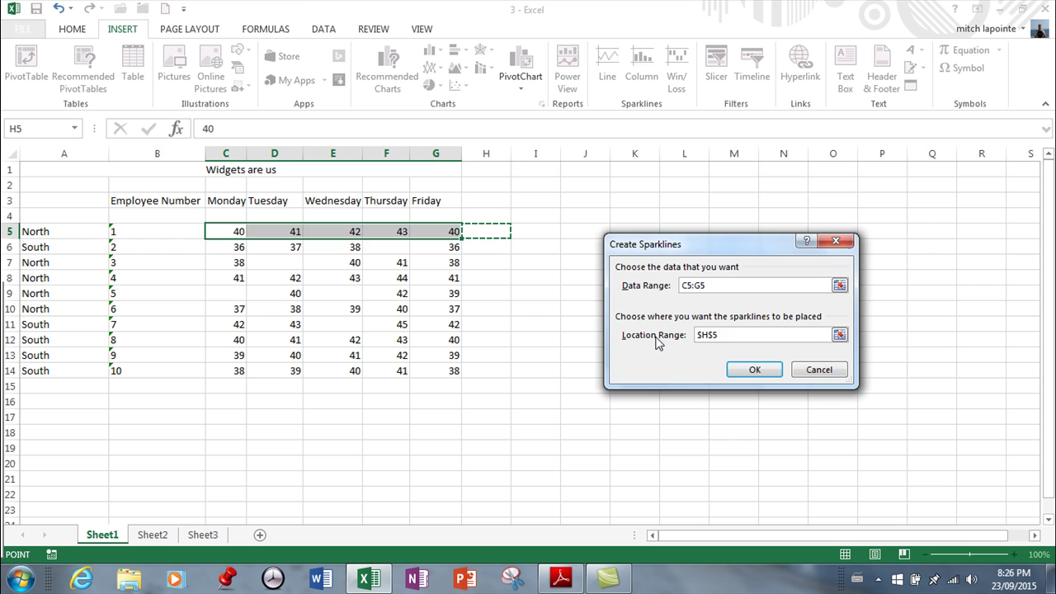
key(Return)
key(Up)
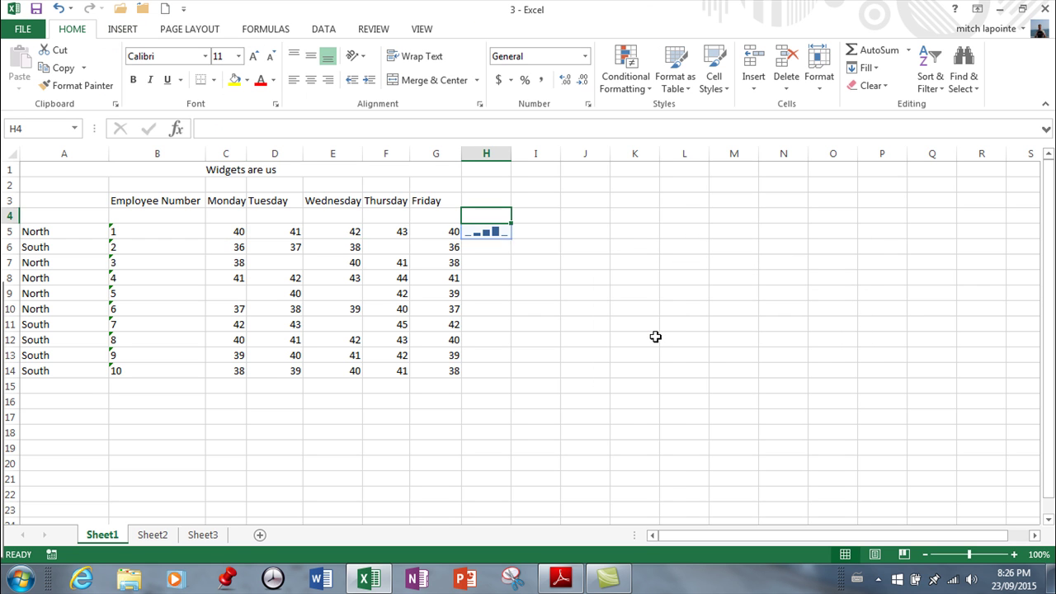
key(Down)
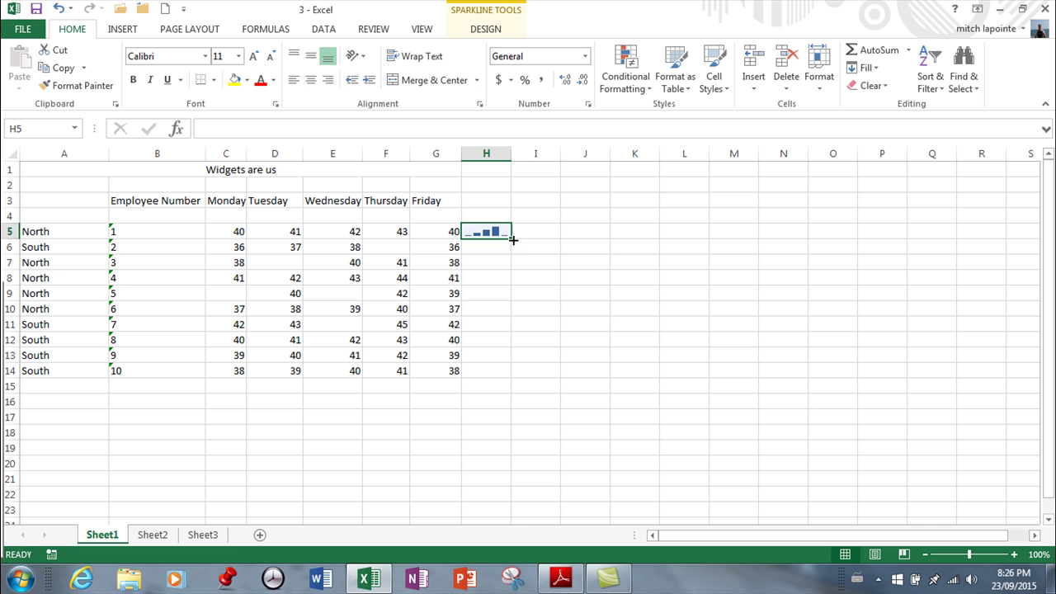
drag(511, 239, 501, 379)
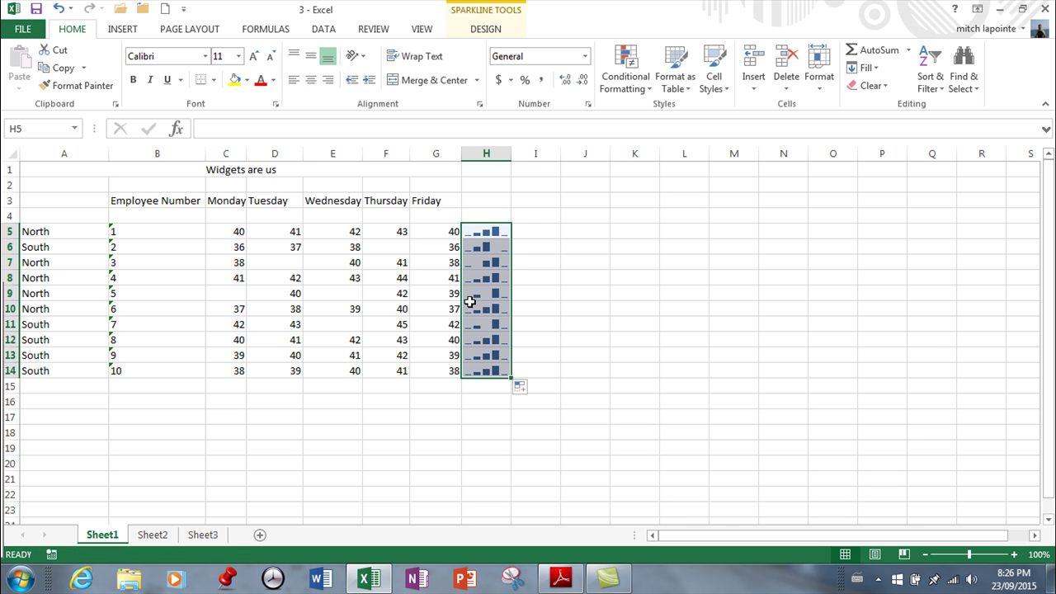
Try the Line, Column and Win/Loss types on the H5:H14 sparklines and set them back to Column
click(472, 29)
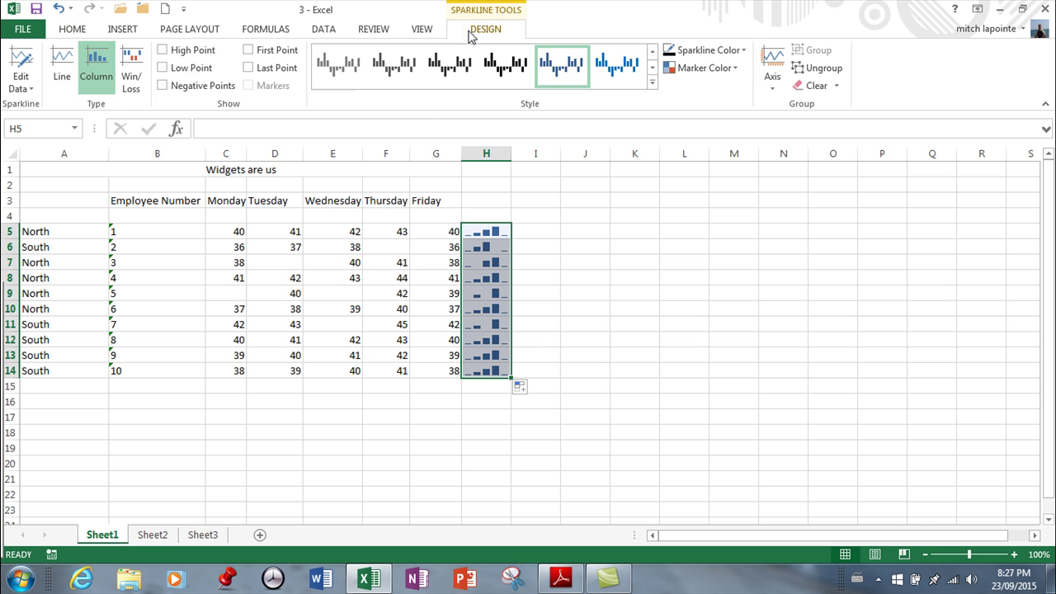
click(69, 68)
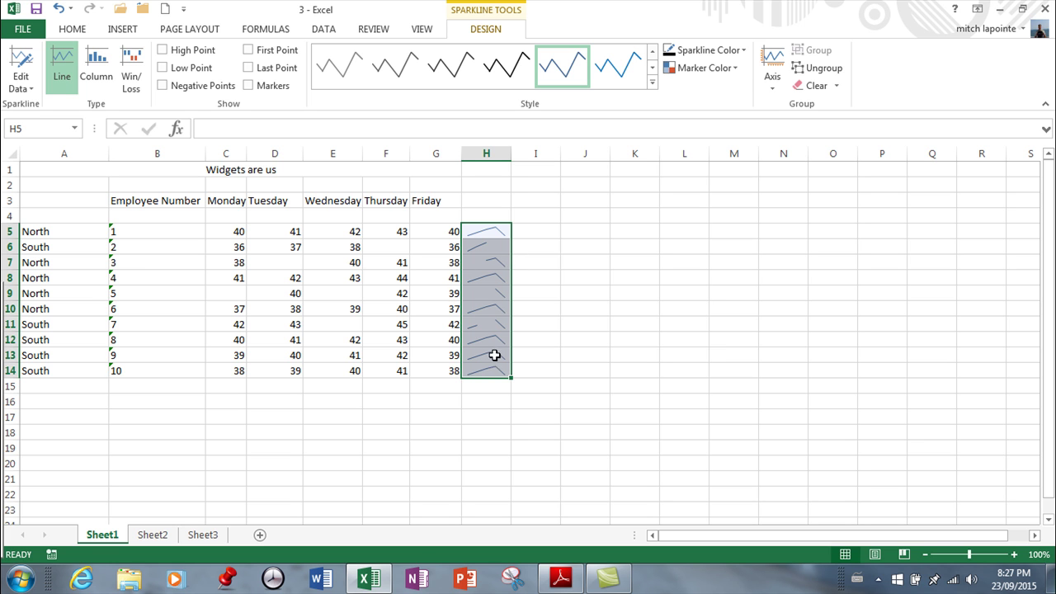
click(98, 66)
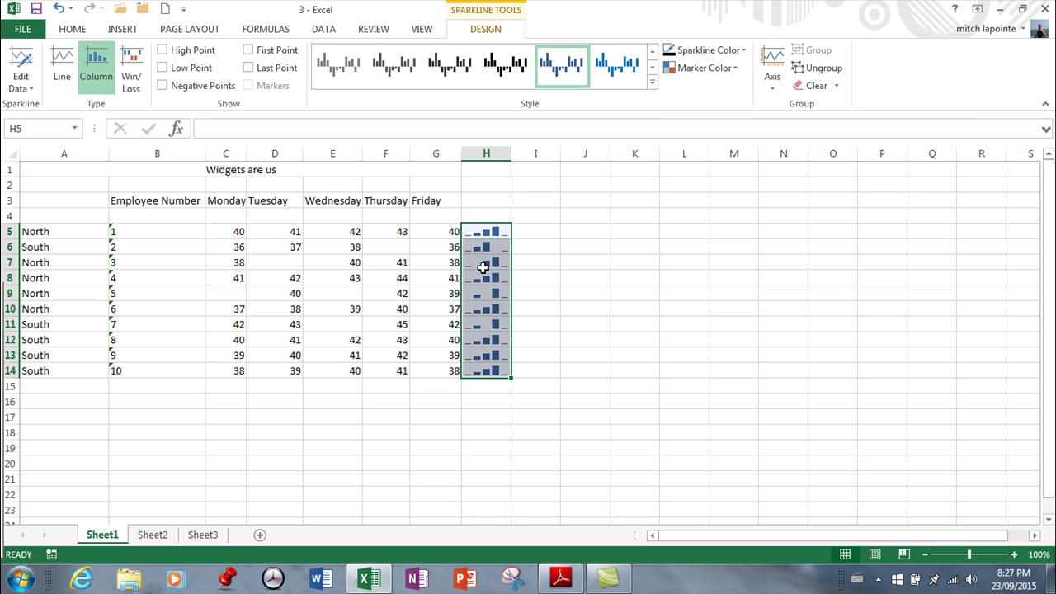
click(140, 65)
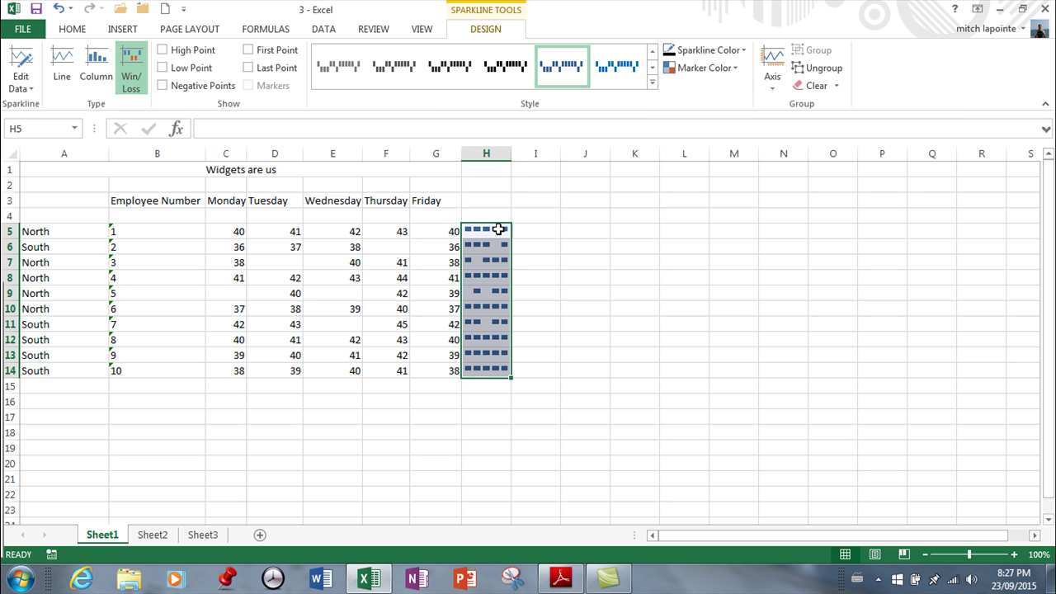
click(105, 67)
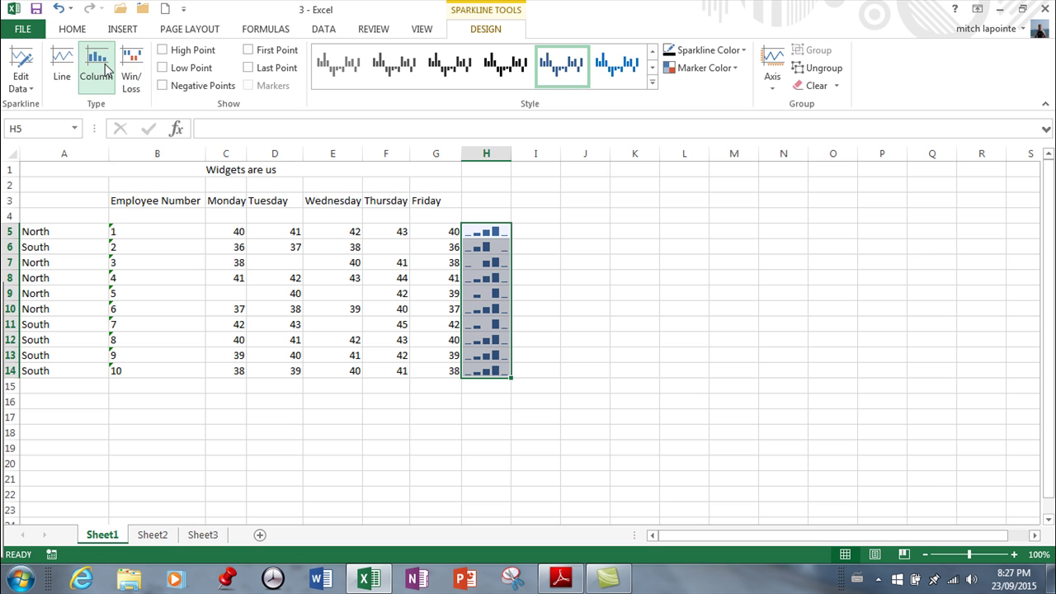
Apply the light teal style to the H5:H14 sparklines and look through the marker colour options for the High Point
click(651, 86)
click(576, 183)
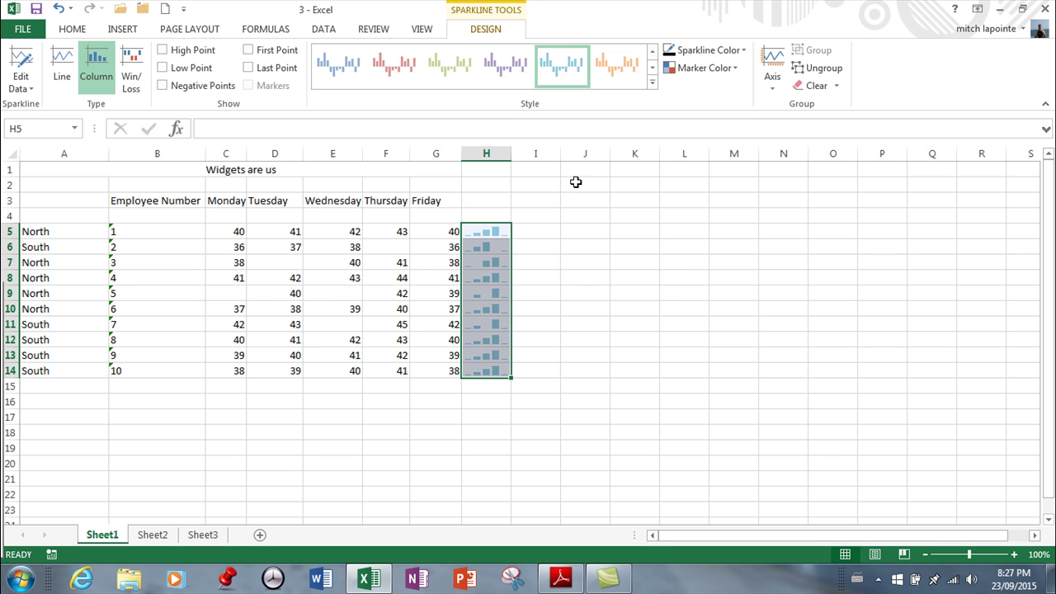
click(726, 69)
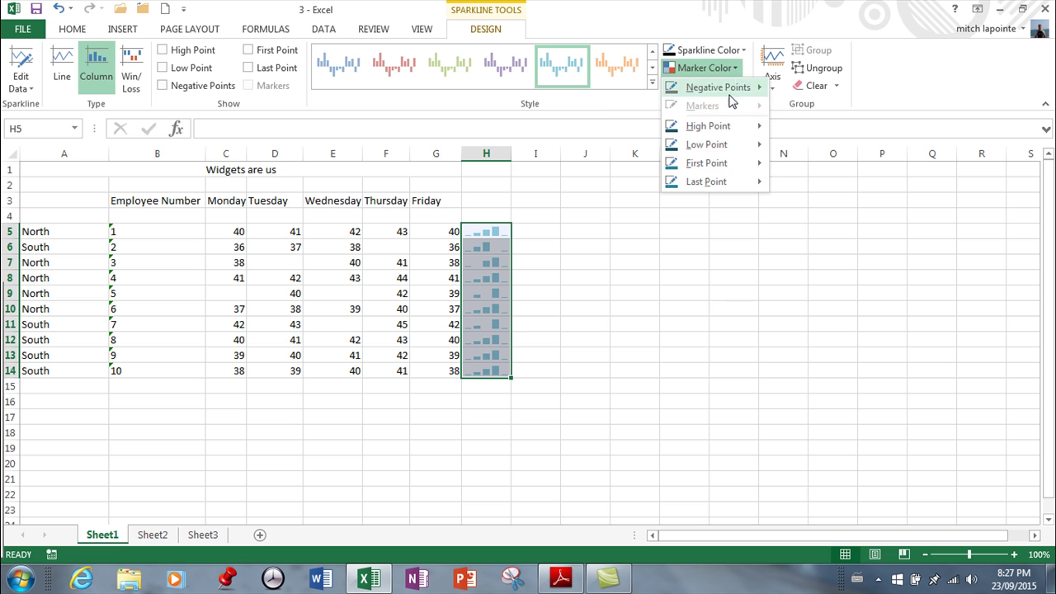
mouse_move(710, 132)
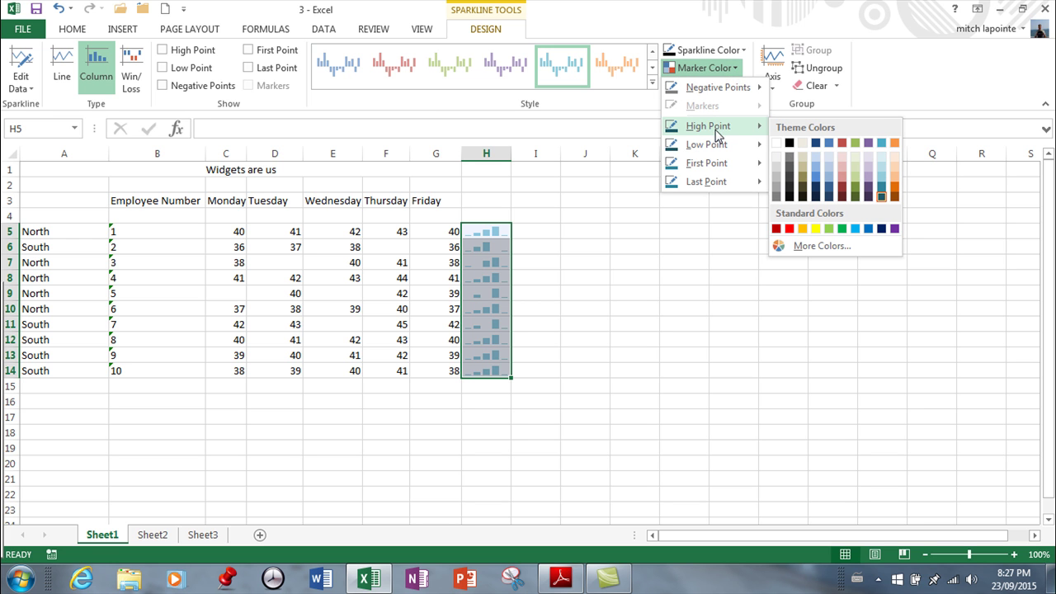
click(739, 70)
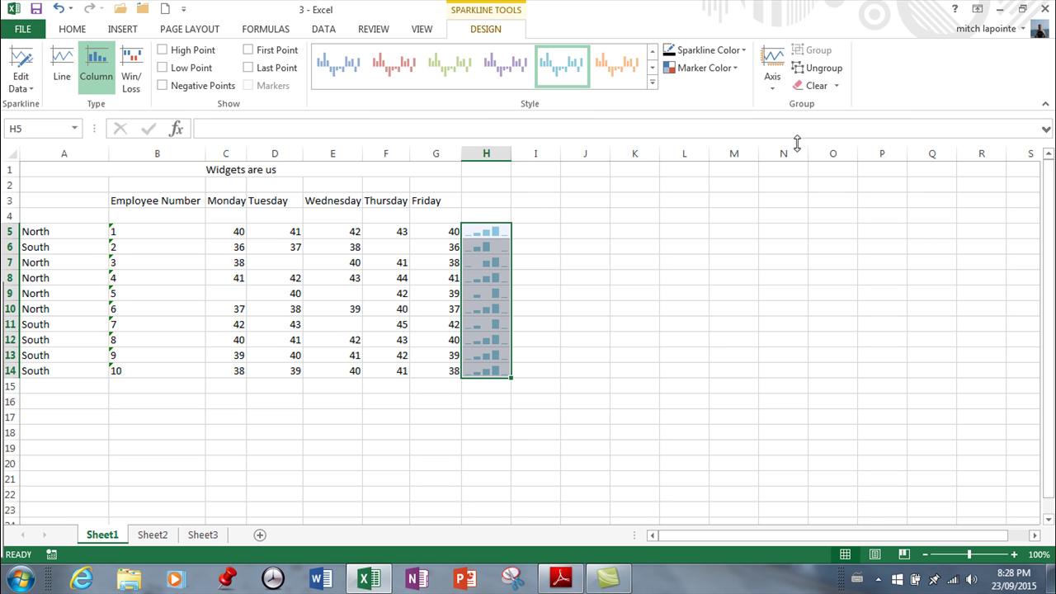
Clear the selected sparklines from H5:H14
click(835, 86)
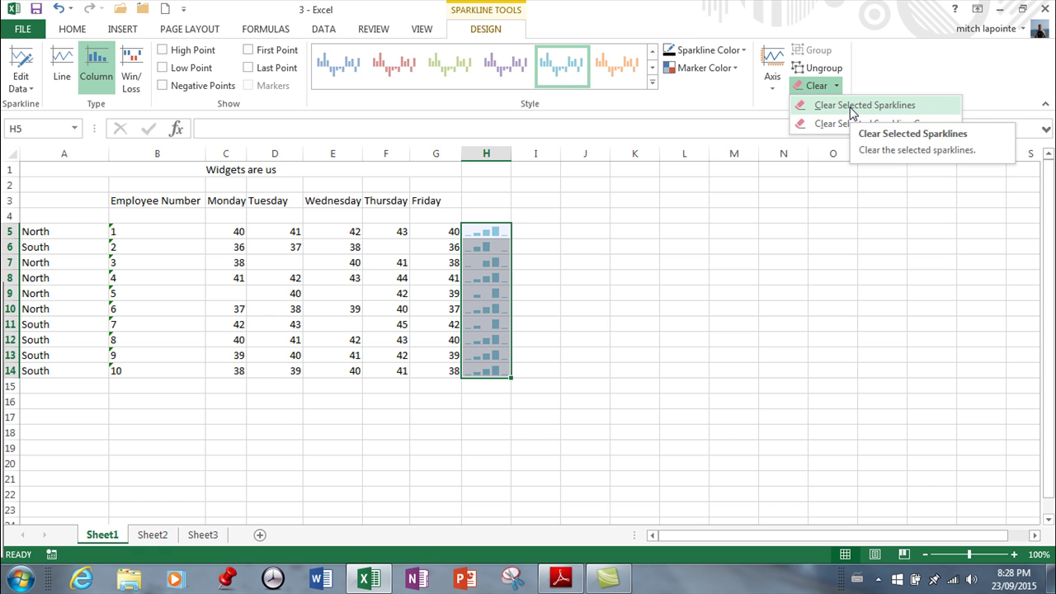
click(851, 108)
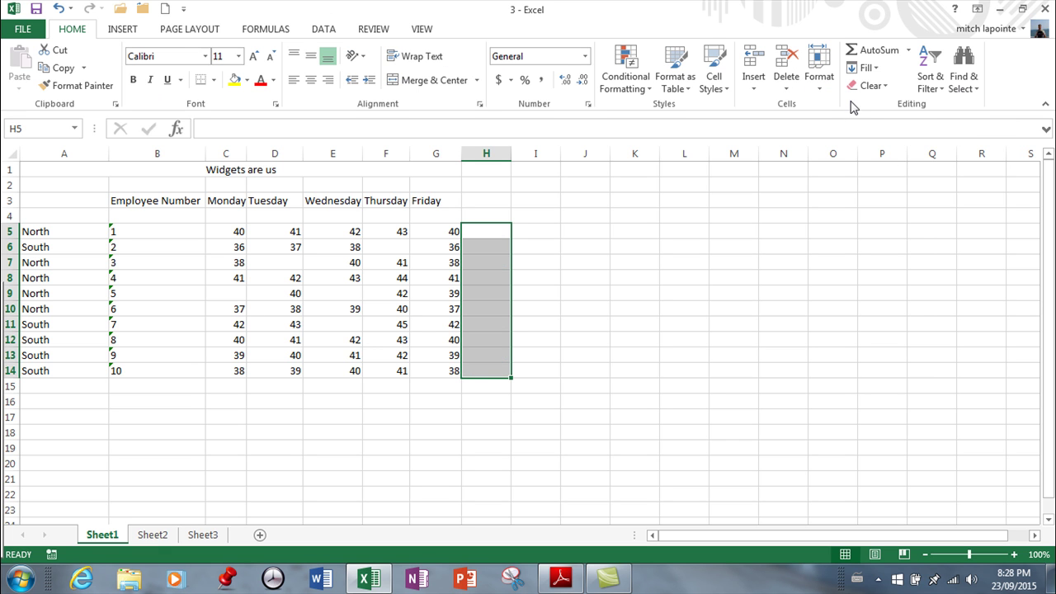
Create a column sparkline with H5 as its location and C5:G5 as its data range
drag(227, 231, 455, 228)
click(475, 231)
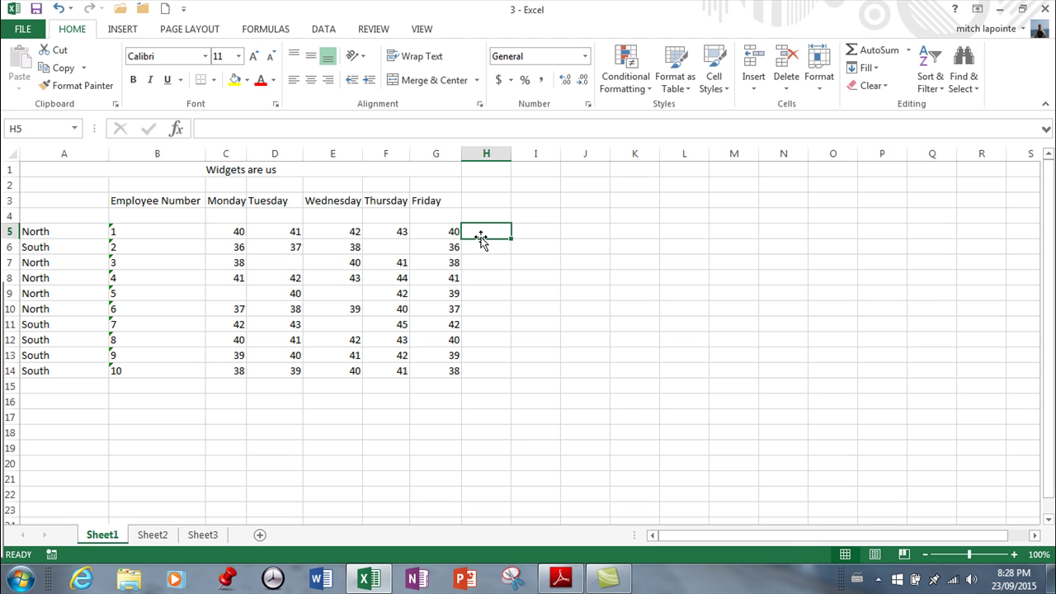
click(120, 30)
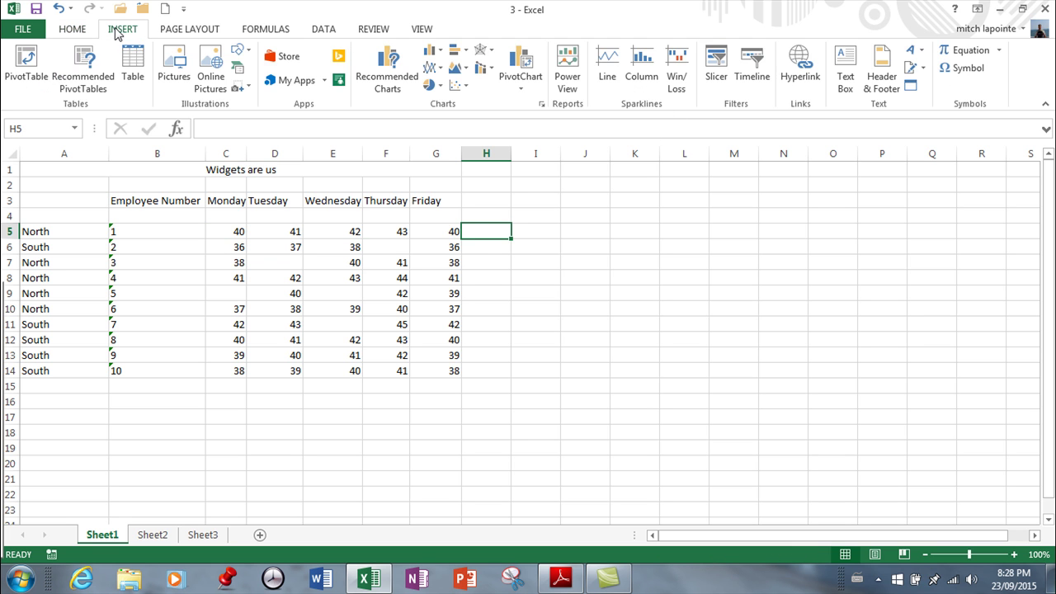
click(645, 89)
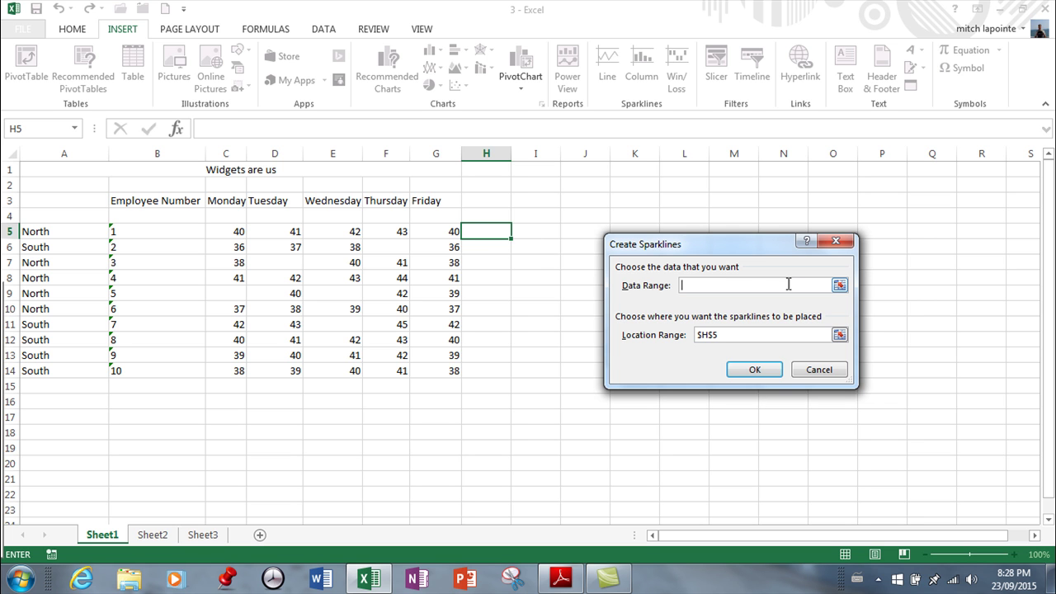
drag(238, 229, 446, 229)
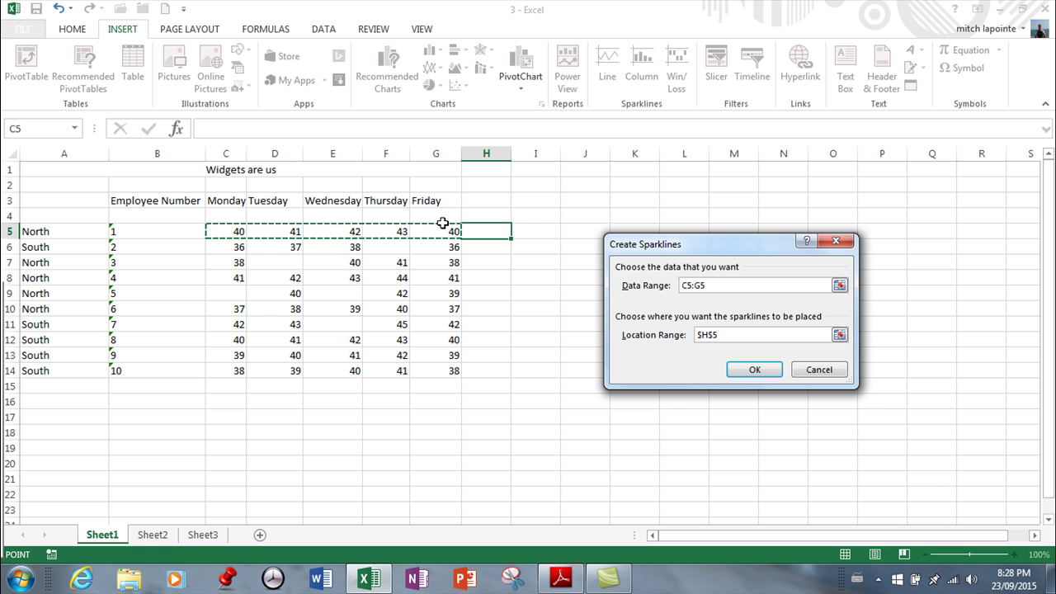
click(753, 370)
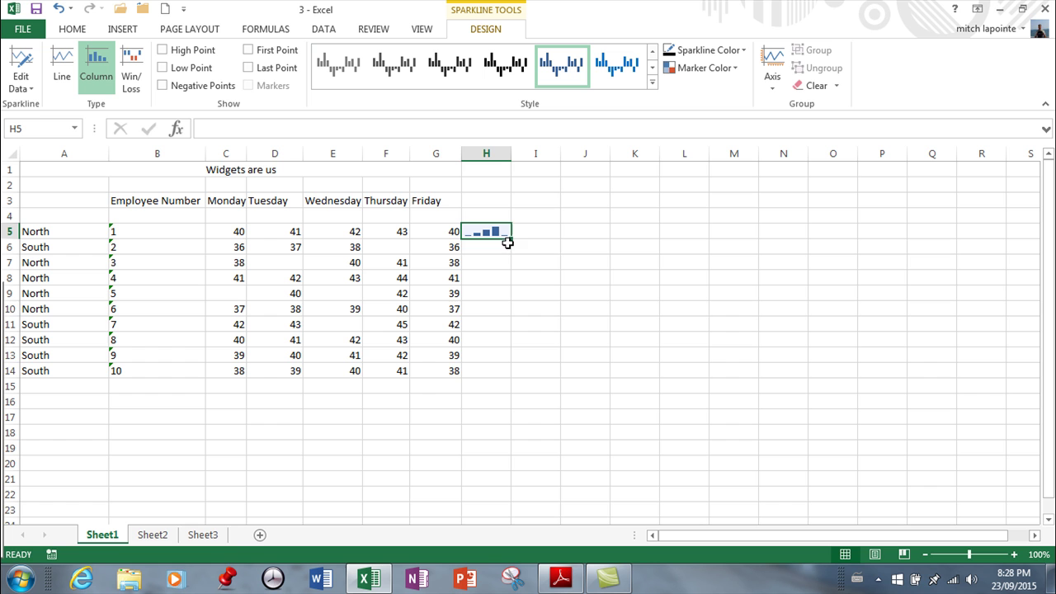
Fill the H5 sparkline down through H14 and apply the orange style to the sparklines
drag(512, 238, 521, 382)
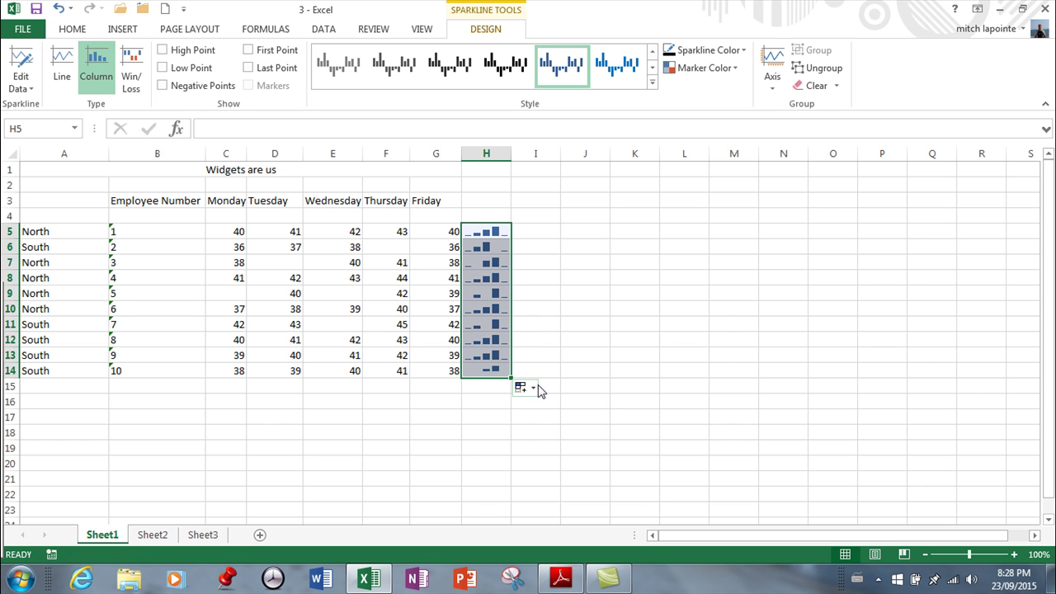
click(652, 83)
click(618, 109)
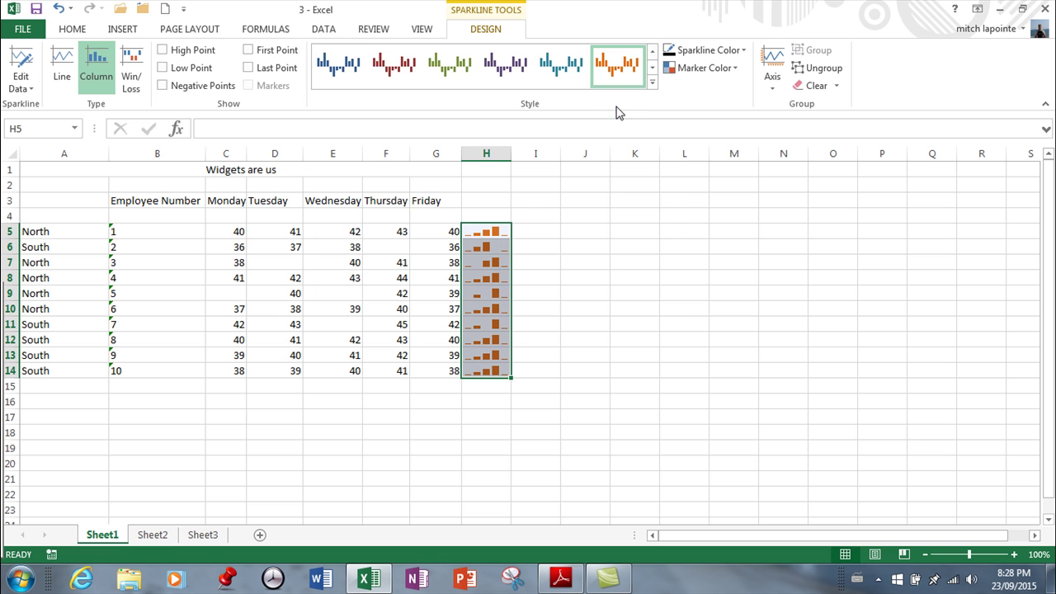